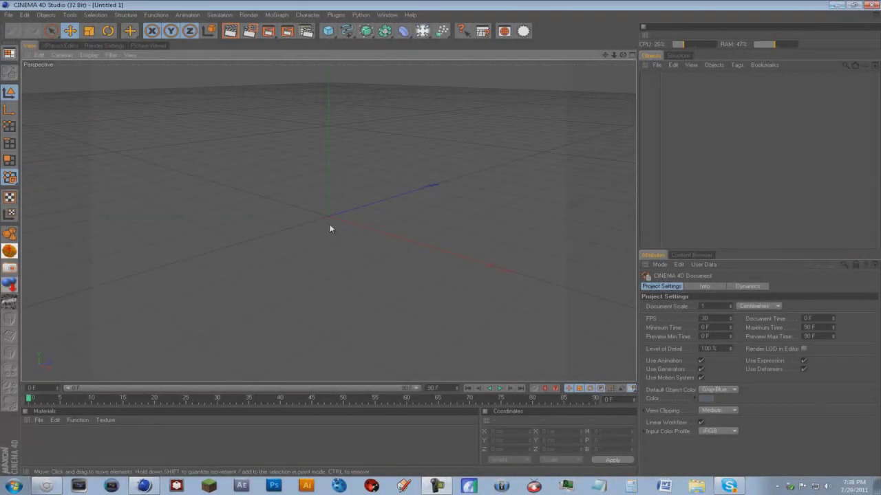
- Confirm in Control Panel that the screen resolution is 1680 × 1050, then restore Cinema 4D
click(841, 5)
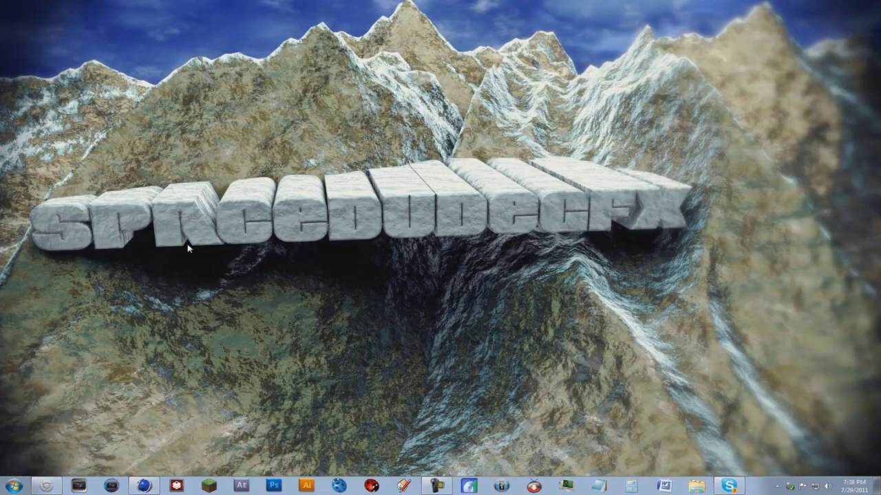
right_click(528, 238)
click(566, 352)
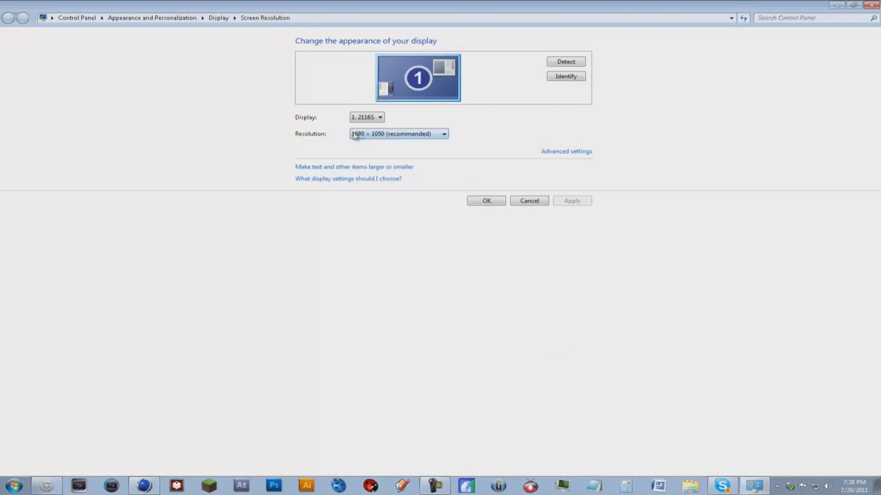
click(144, 486)
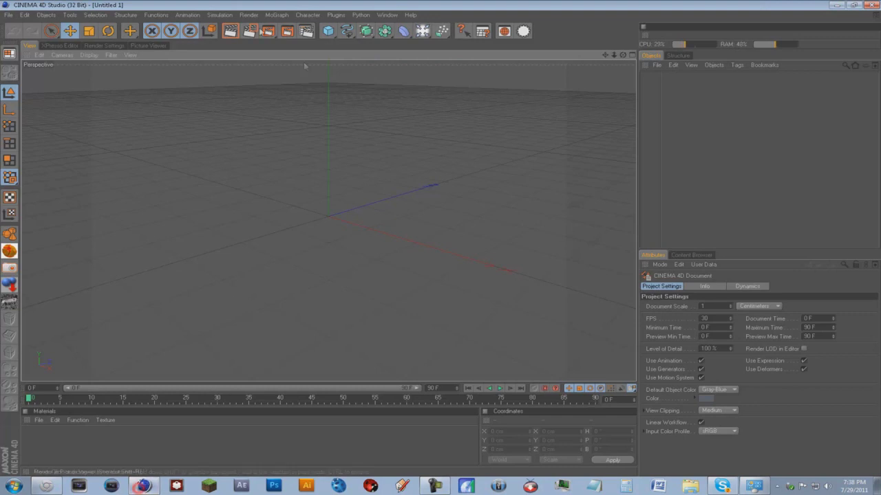
- Set Render Settings Output to Width 1680 and Height 1050 pixels
click(98, 44)
click(51, 72)
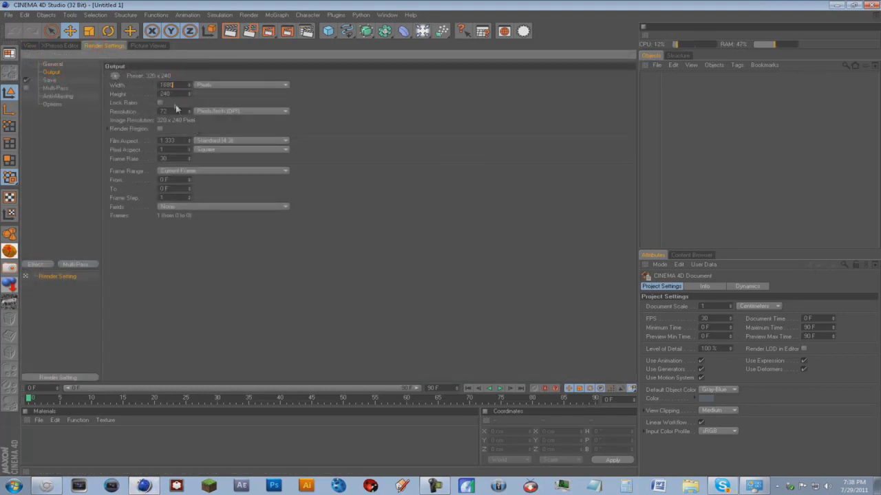
key(Tab)
text(1050)
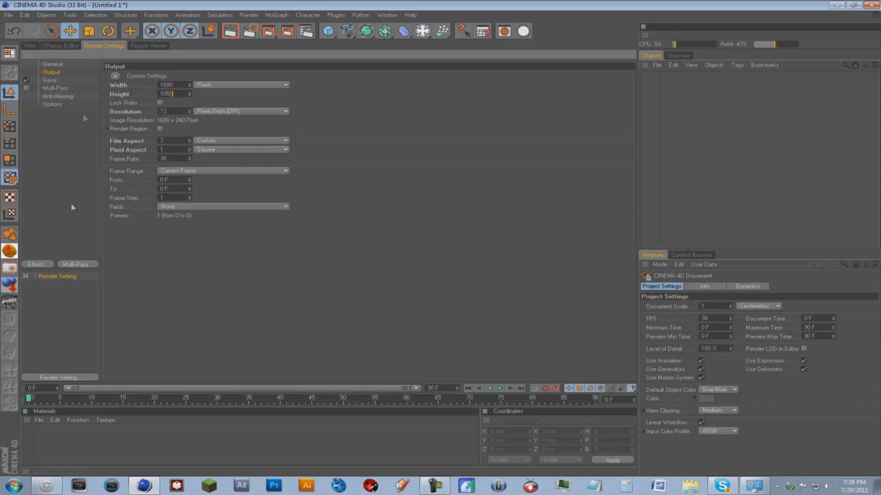
click(31, 46)
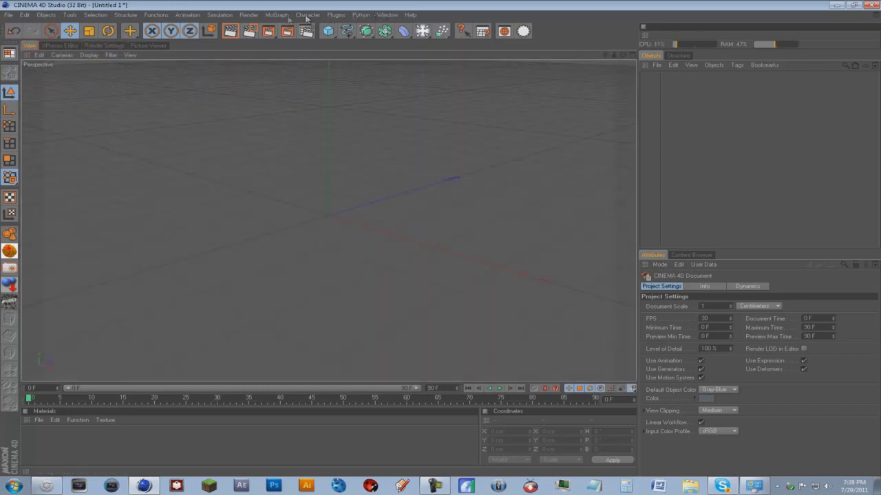
- Add a MoText object with its alignment set to Middle
click(275, 15)
click(335, 124)
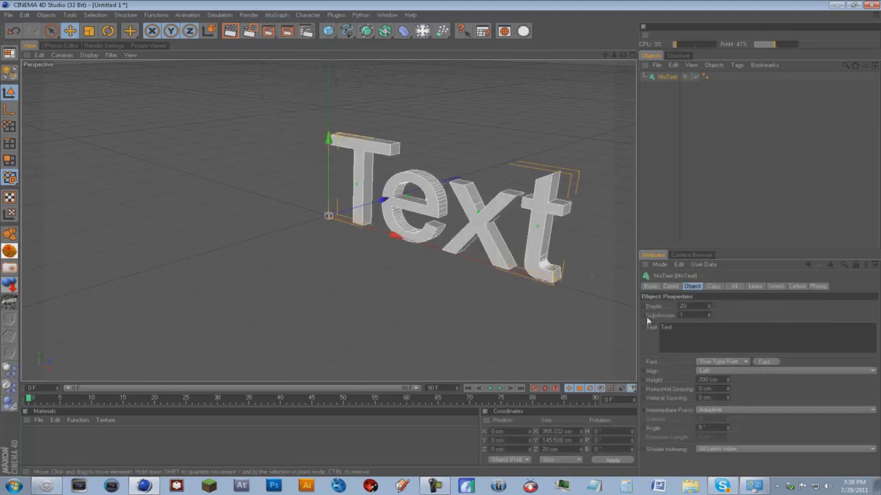
click(706, 372)
click(709, 385)
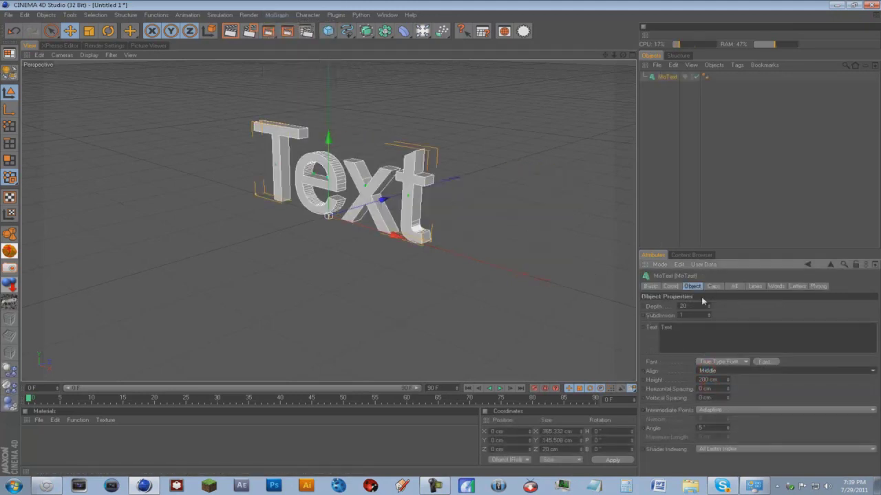
- Give the MoText a blocky 'Mod' font, the text 'tutorial' and Depth 104
click(763, 362)
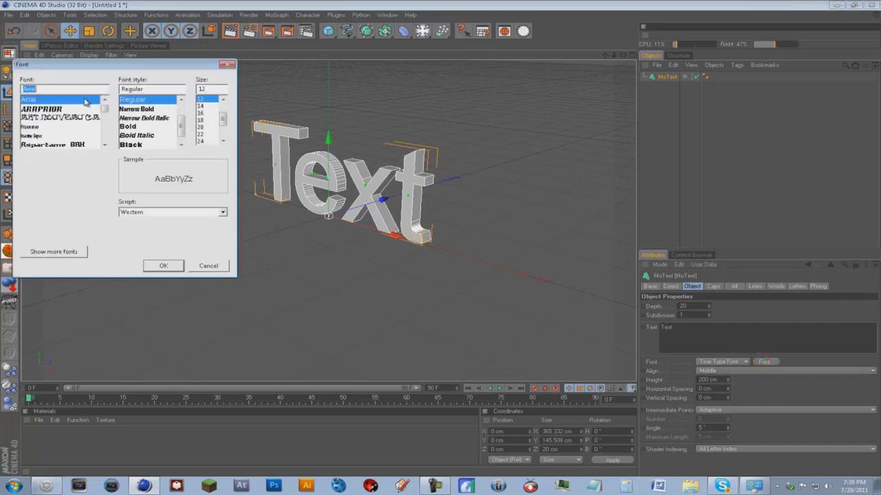
text(Mod)
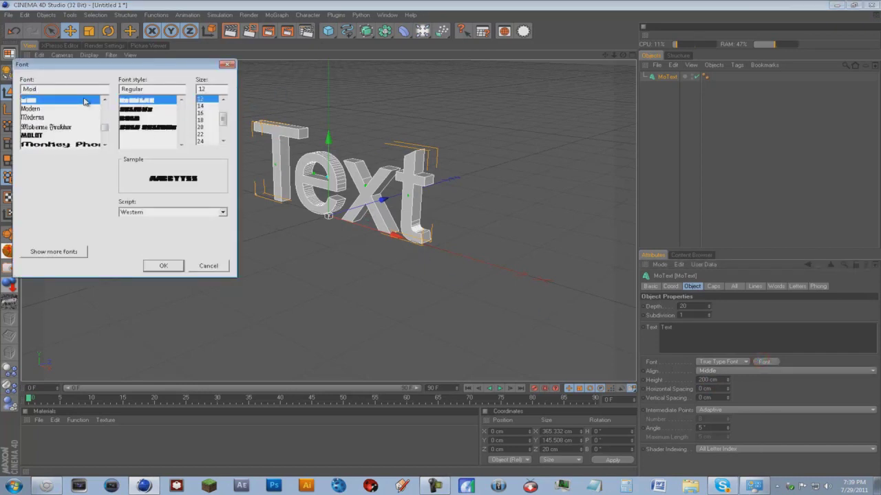
click(159, 265)
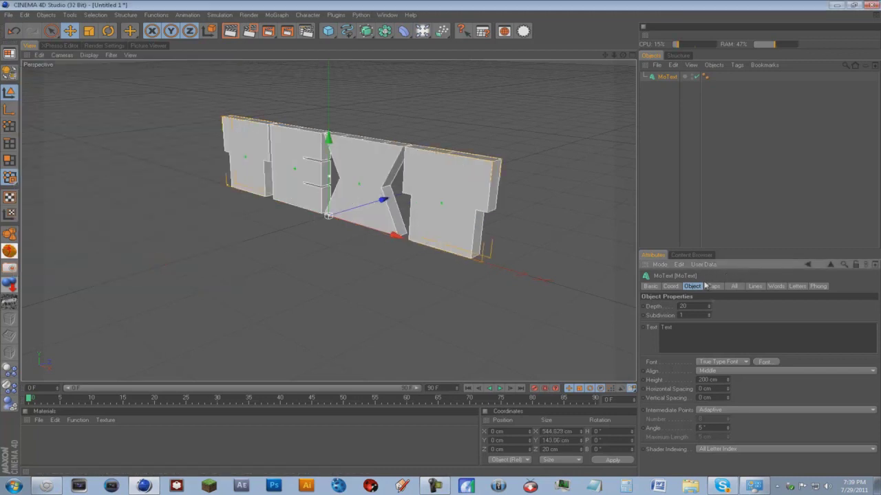
double_click(689, 335)
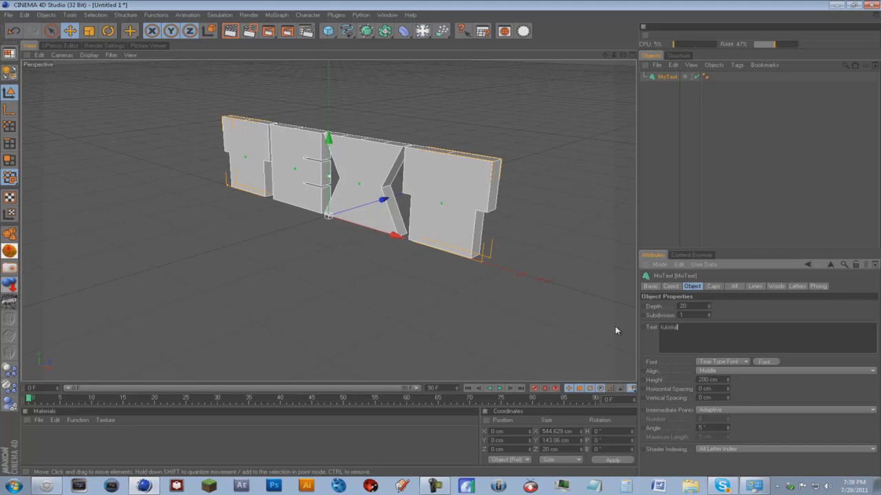
drag(709, 305, 711, 308)
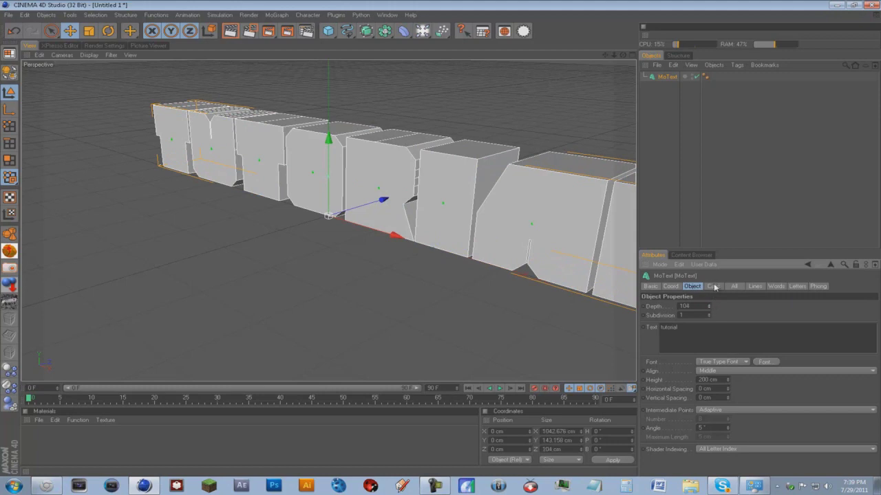
click(714, 286)
- Set Start and End caps to Fillet Cap, then test-render the text from the front
click(716, 305)
click(709, 342)
click(709, 333)
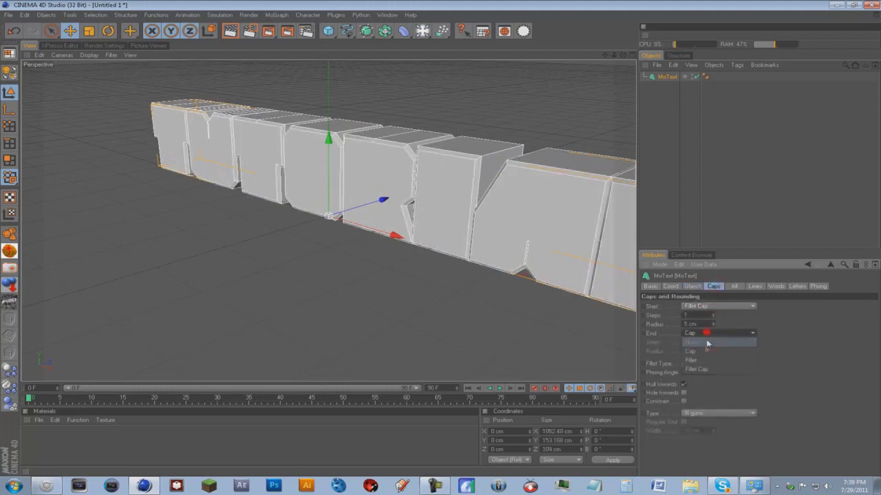
click(697, 369)
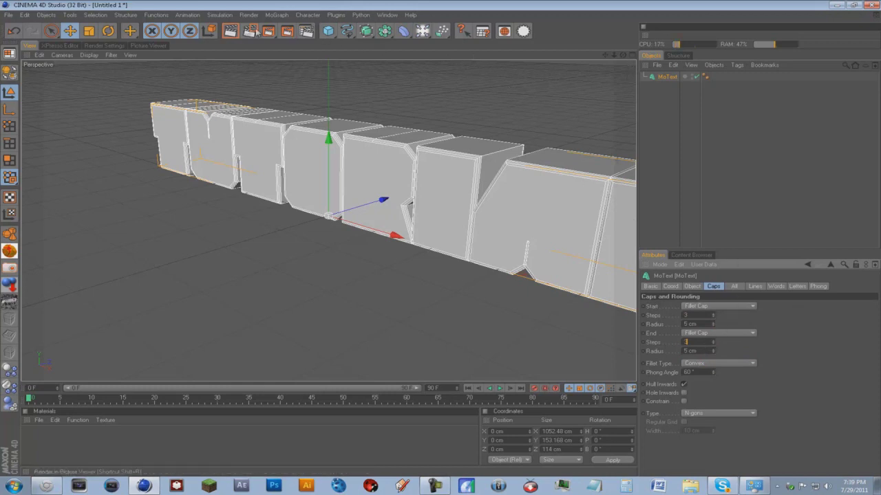
click(230, 30)
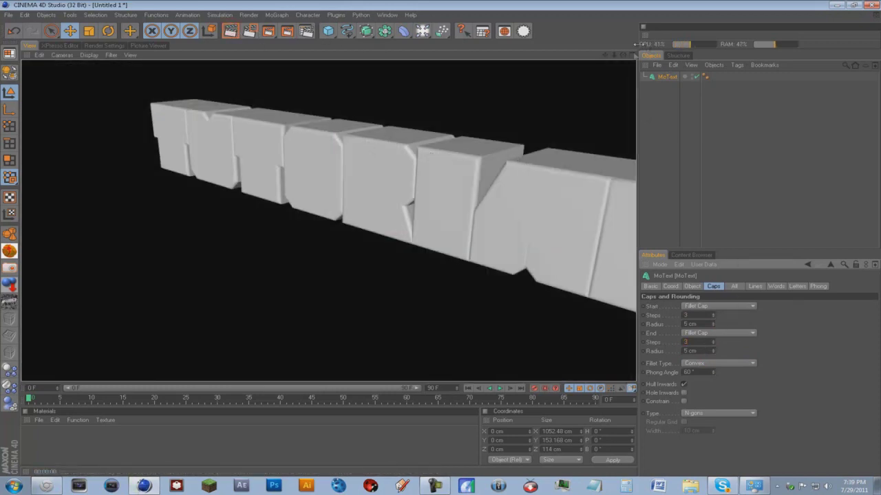
drag(624, 59, 501, 159)
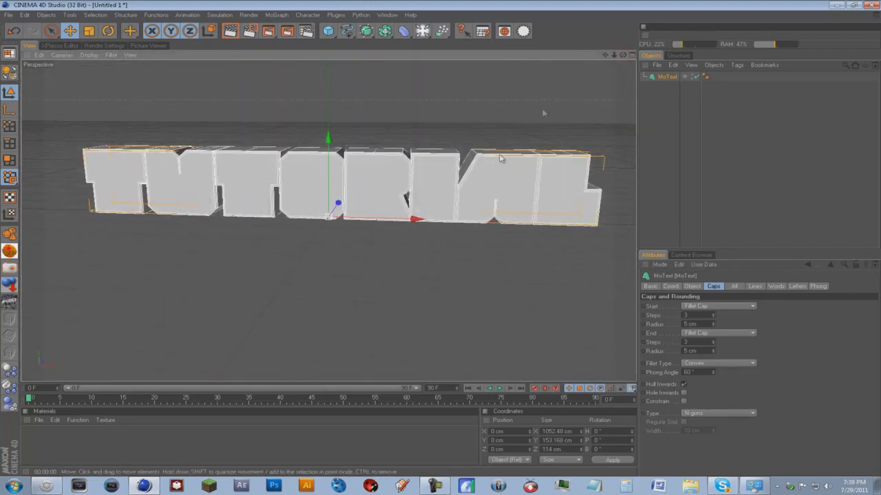
drag(604, 57, 576, 128)
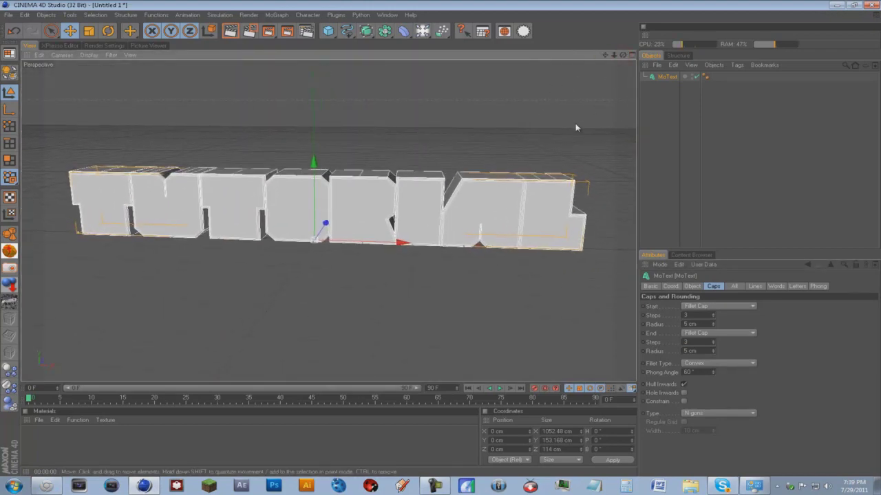
- Set the MoText Horizontal Spacing to 8 cm
click(692, 286)
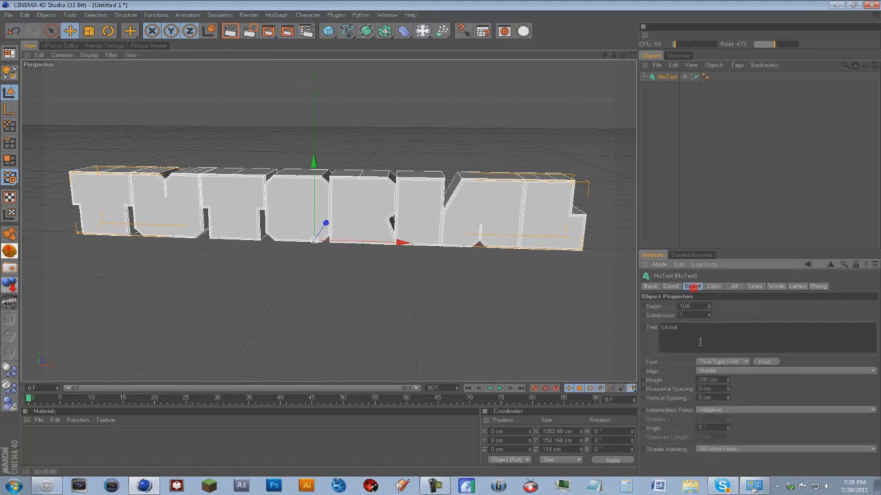
drag(728, 393, 728, 394)
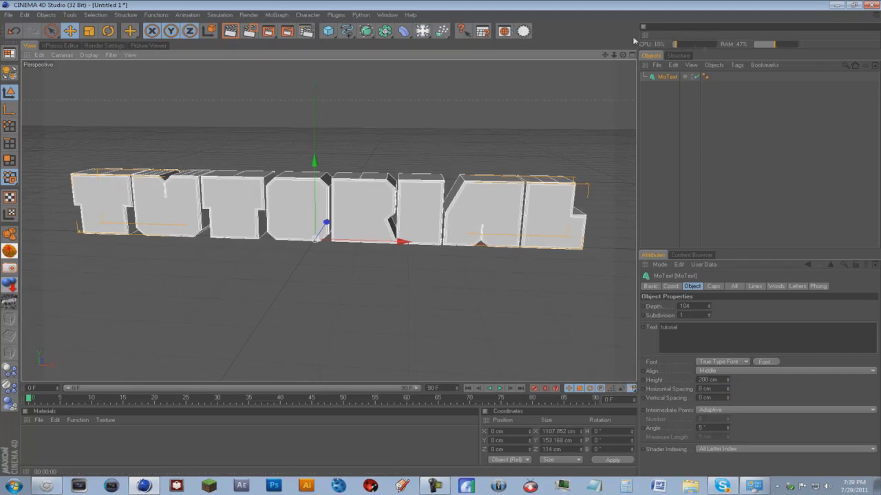
click(670, 98)
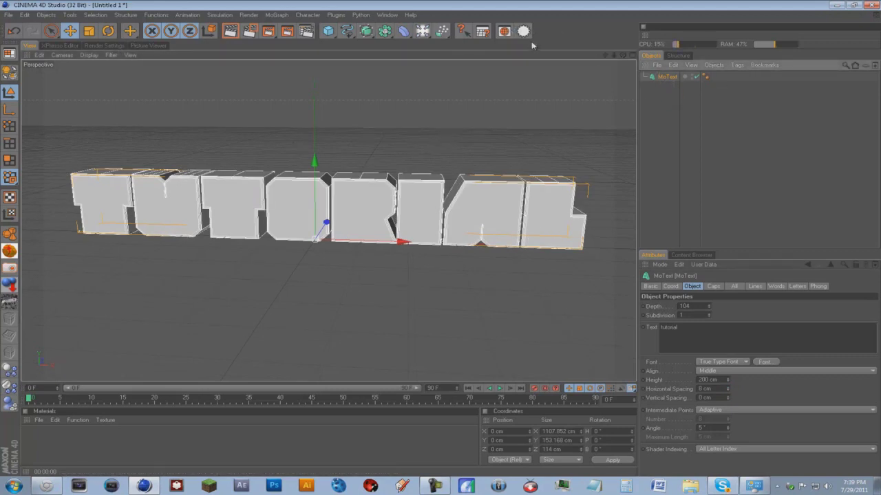
- Load the OverheadSoftbox.c4d preset from the Content Browser
click(504, 30)
double_click(313, 163)
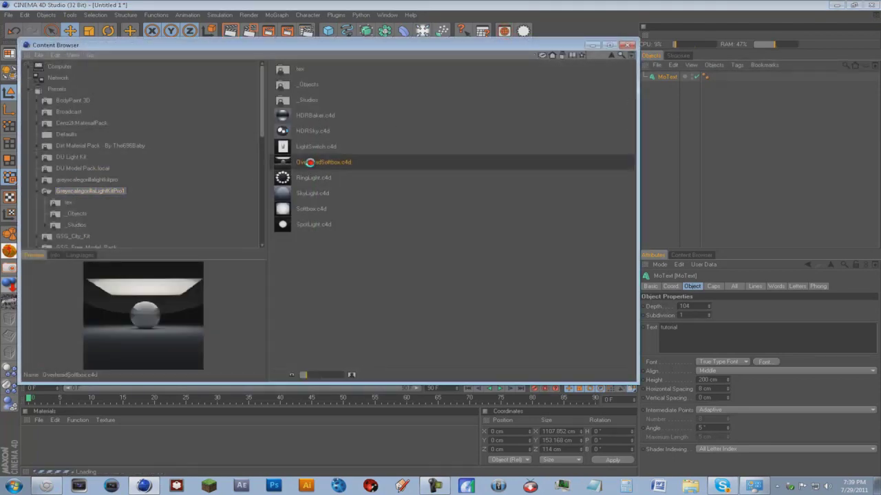
click(627, 44)
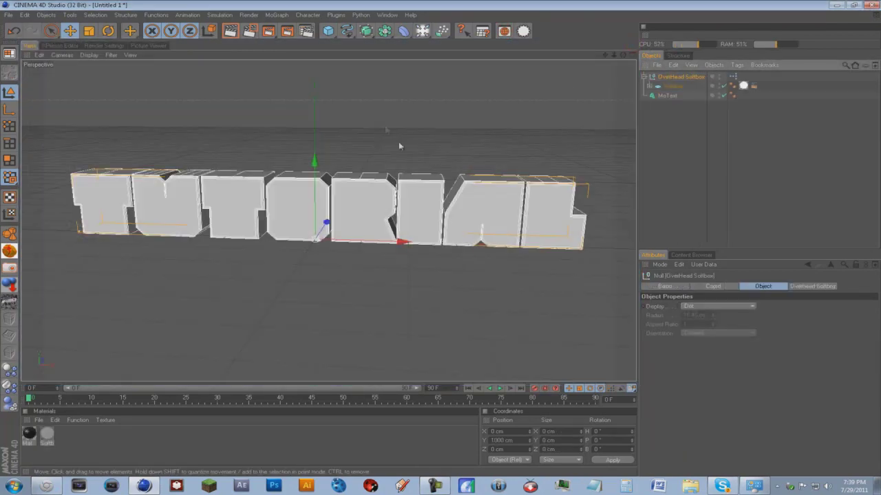
- Load the Softbox.c4d preset and move it along Z and X, left of the text
click(504, 30)
double_click(311, 209)
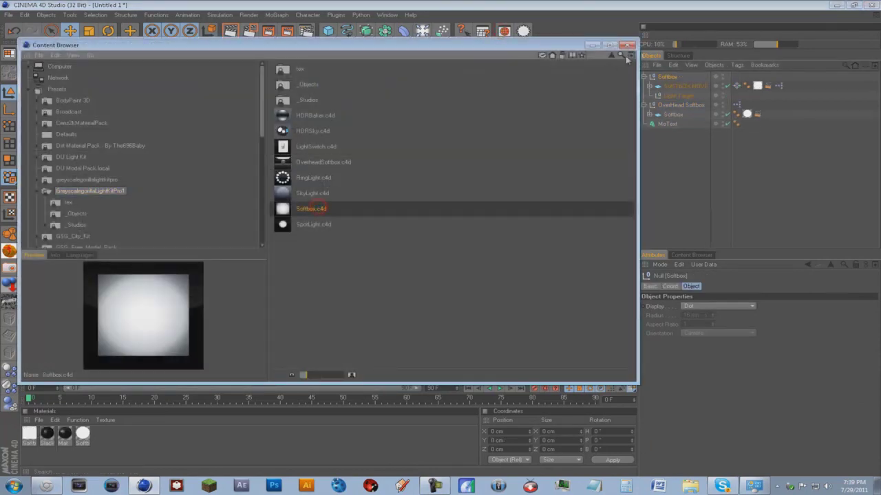
click(628, 45)
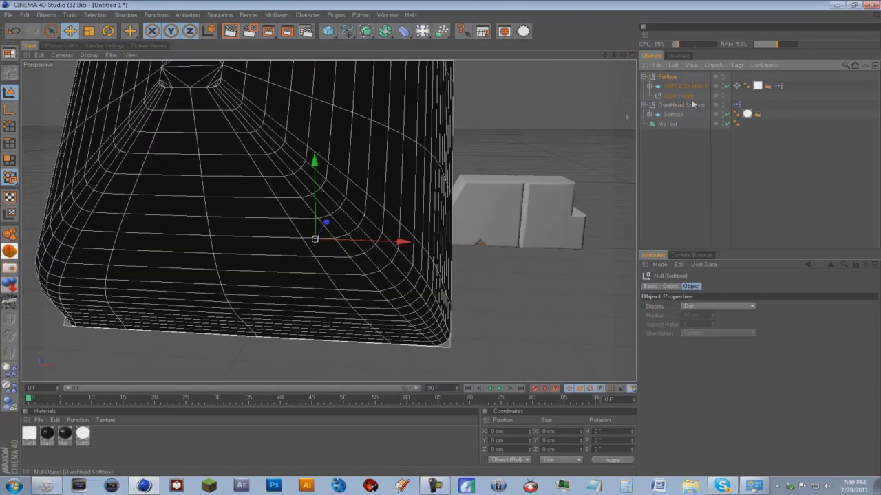
drag(324, 225, 324, 222)
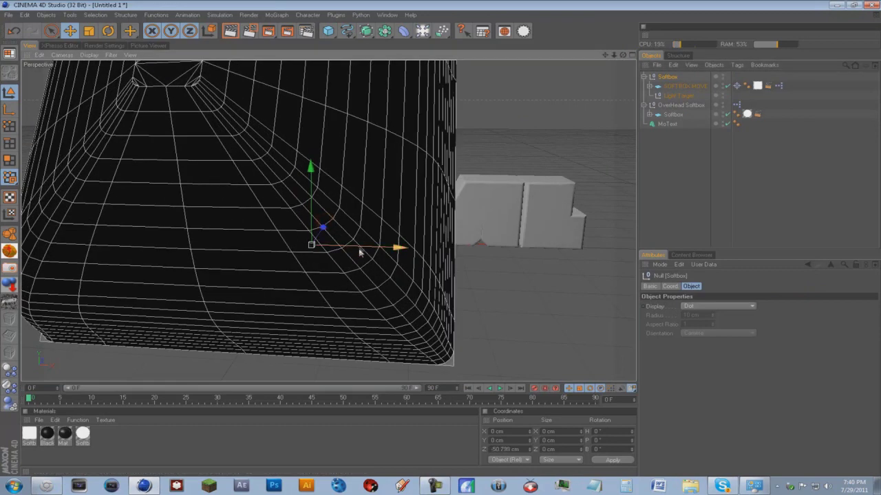
drag(399, 247, 436, 242)
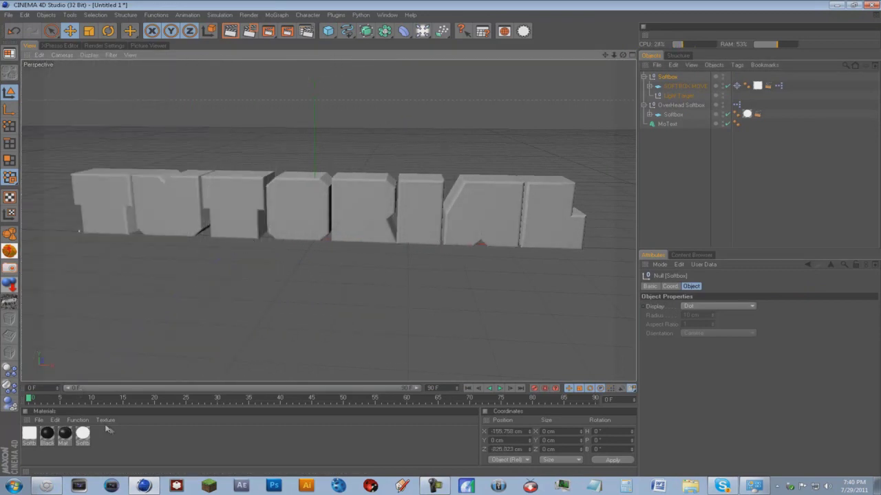
- Create near-black Mat.1 with Fresnel reflection at 5% brightness and reduced mix strength
double_click(129, 443)
double_click(29, 433)
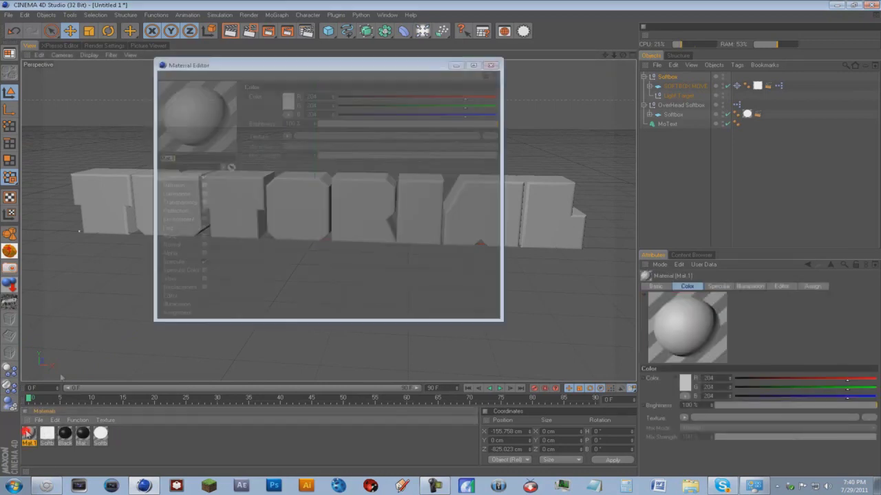
click(288, 102)
drag(217, 70, 218, 115)
click(261, 146)
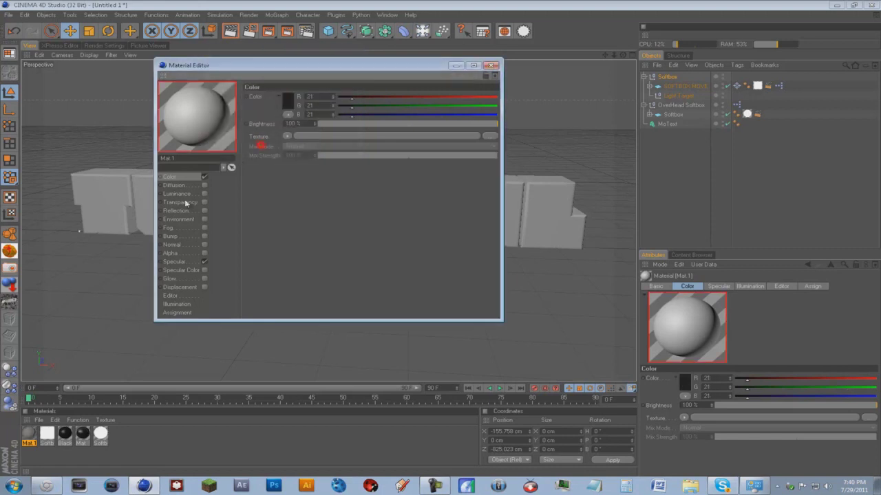
click(205, 210)
click(289, 145)
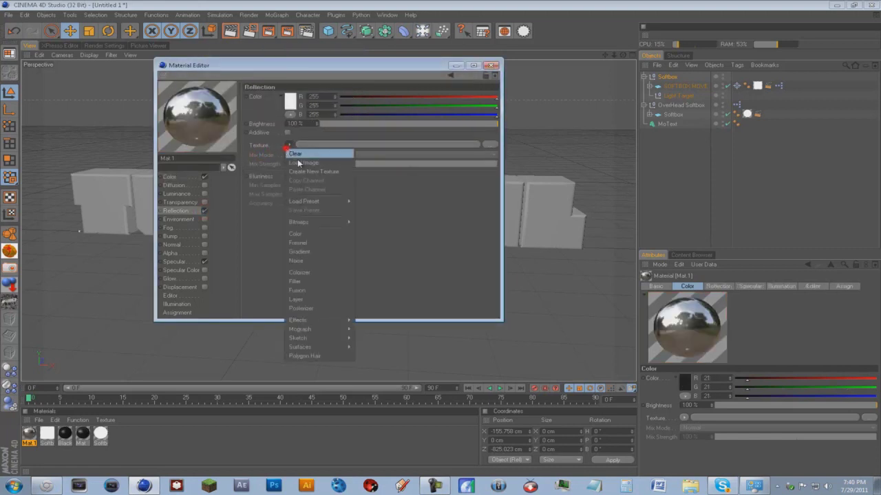
click(308, 245)
drag(347, 124, 329, 124)
drag(331, 191, 377, 197)
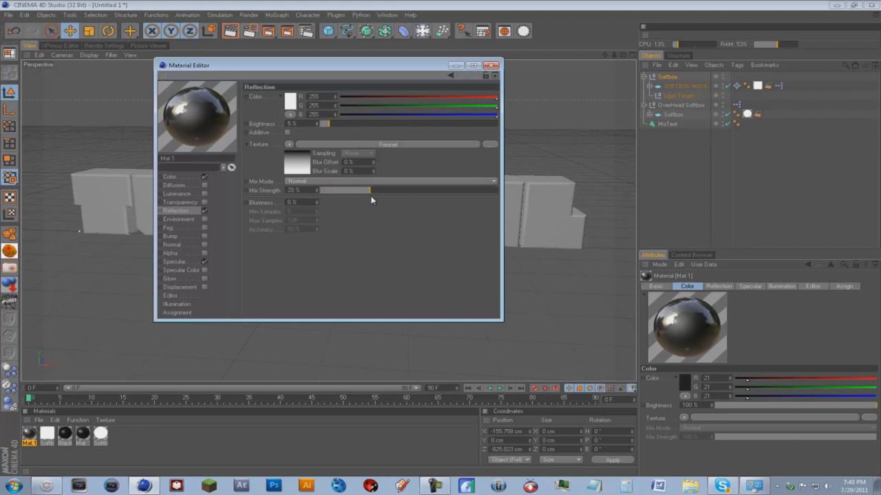
click(492, 67)
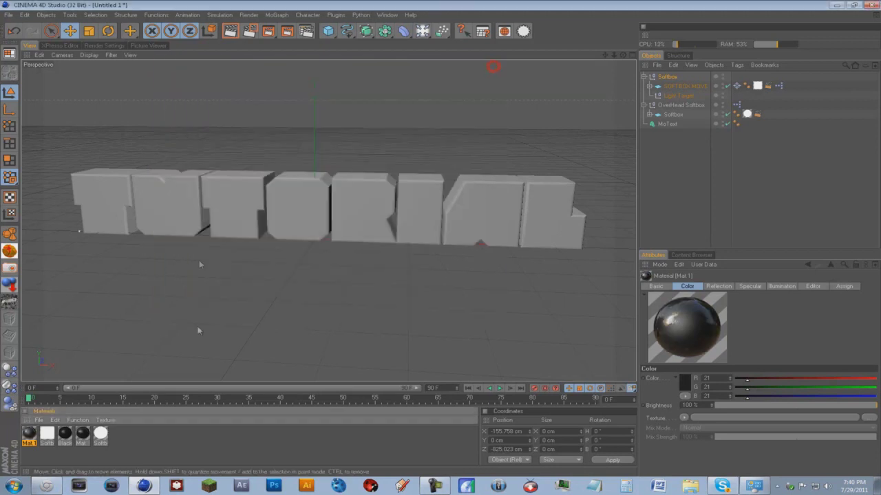
- Create red Mat.2 with Fresnel reflection at 9% brightness and 33% mix strength
double_click(113, 434)
double_click(28, 433)
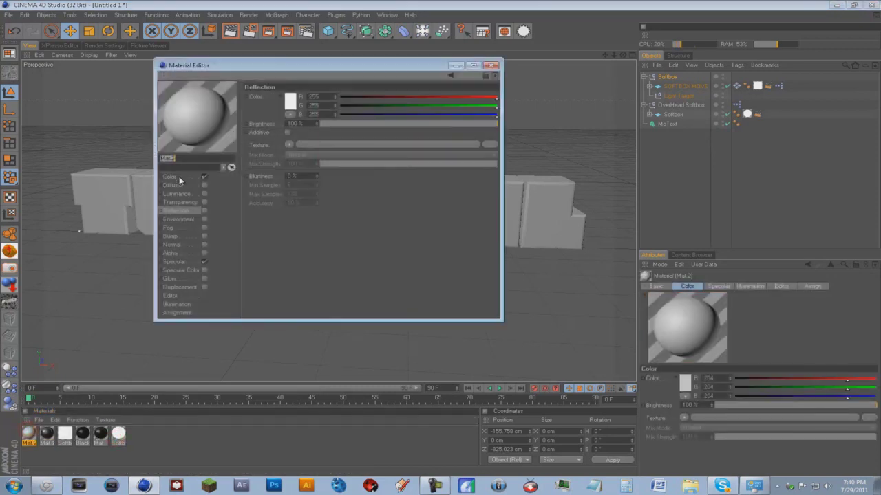
click(170, 177)
click(289, 101)
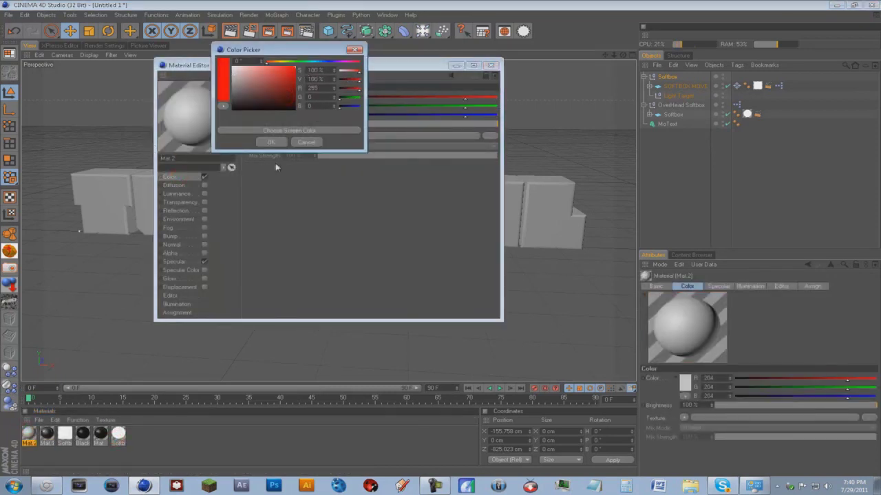
click(270, 142)
drag(491, 126, 490, 127)
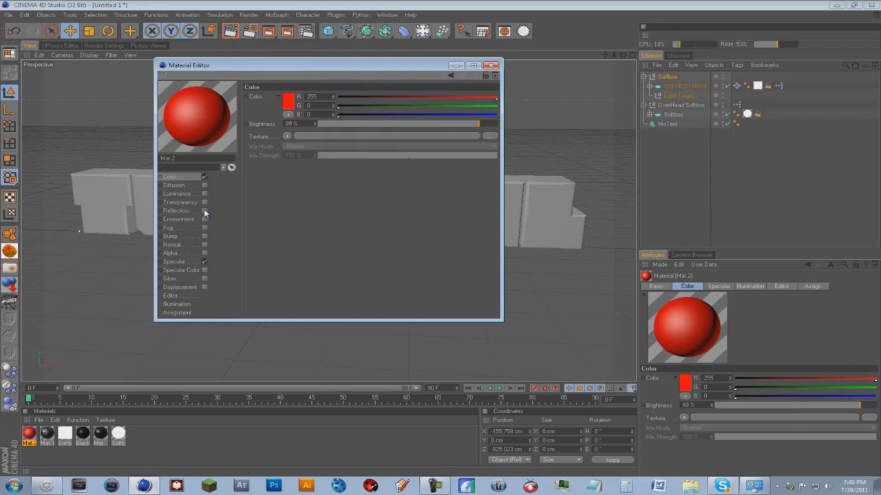
click(204, 214)
click(288, 144)
click(310, 246)
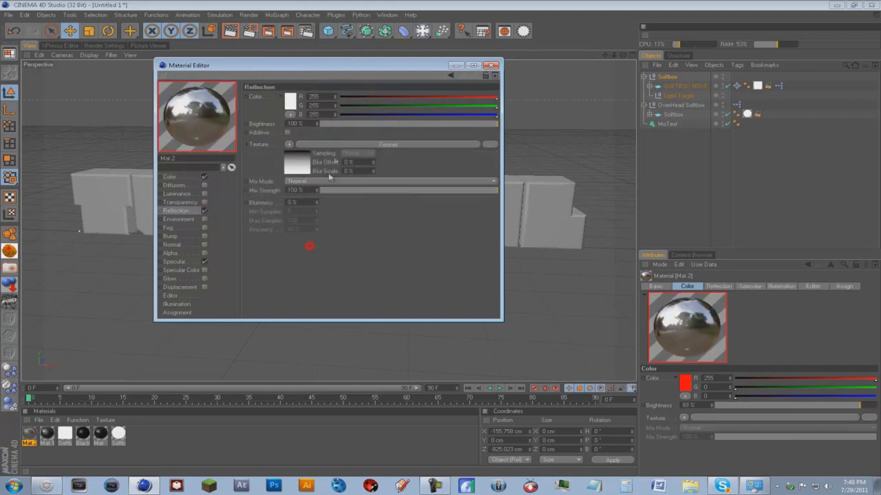
drag(326, 127, 336, 126)
drag(333, 191, 379, 190)
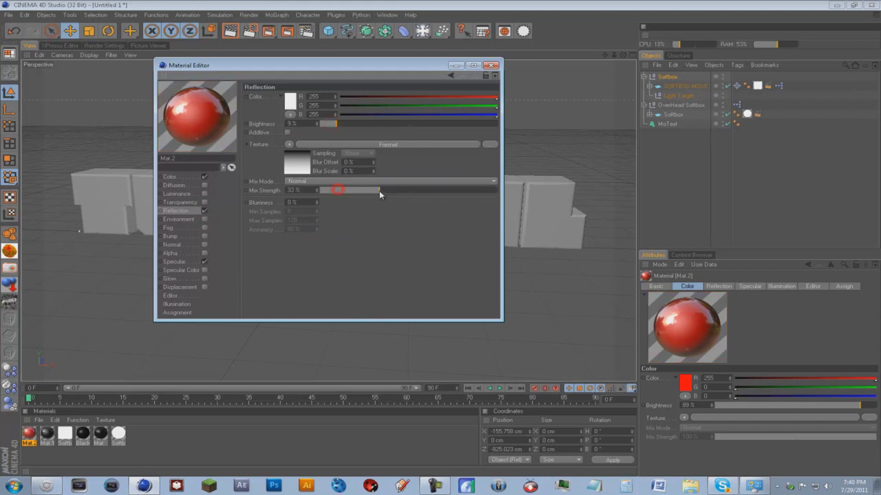
- Enable Luminance on Mat.2 at 10% brightness
click(204, 195)
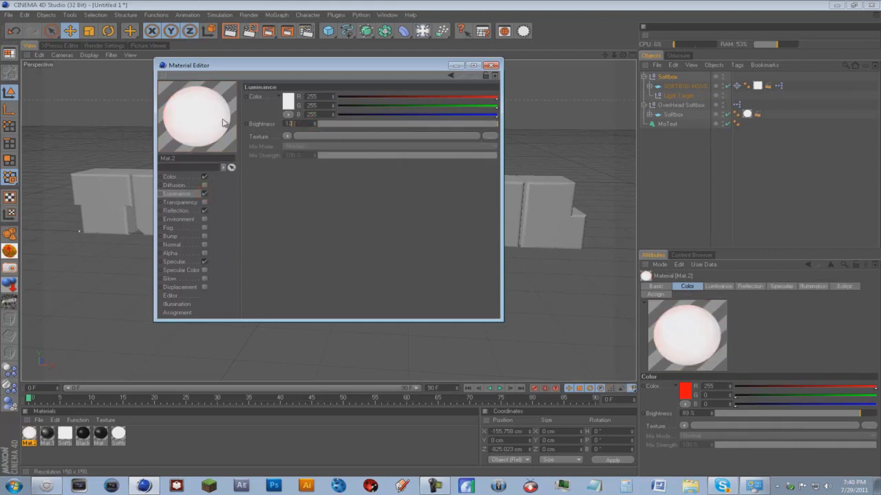
text(10)
key(Return)
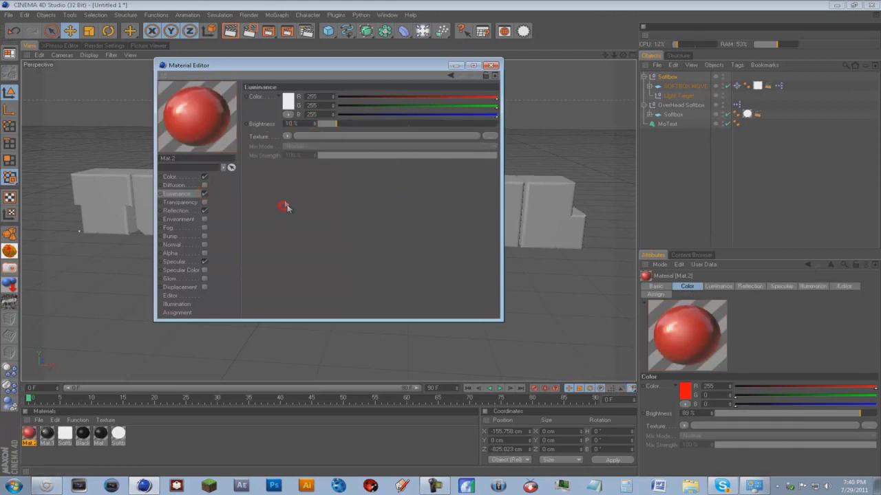
click(492, 67)
- Apply Mat.1 and Mat.2 to the MoText, restricting Mat.2 to selection C1
drag(46, 434, 668, 127)
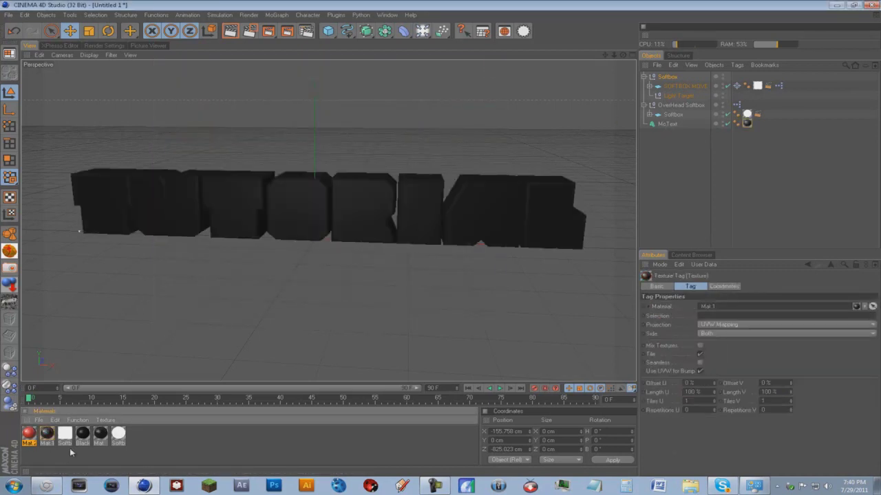
drag(710, 177, 757, 124)
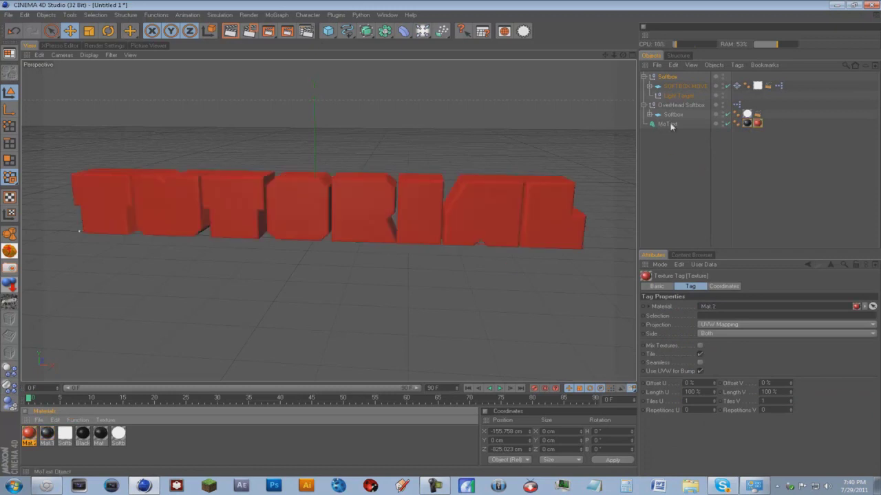
click(729, 314)
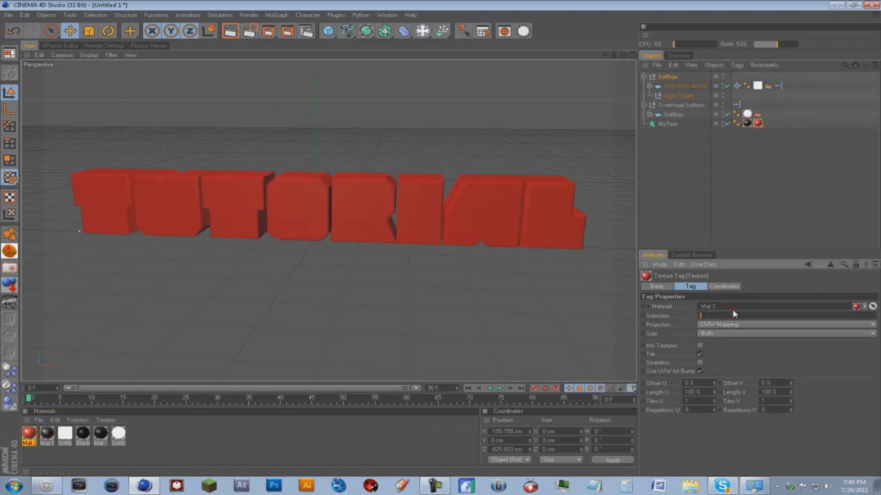
text(C1)
key(Return)
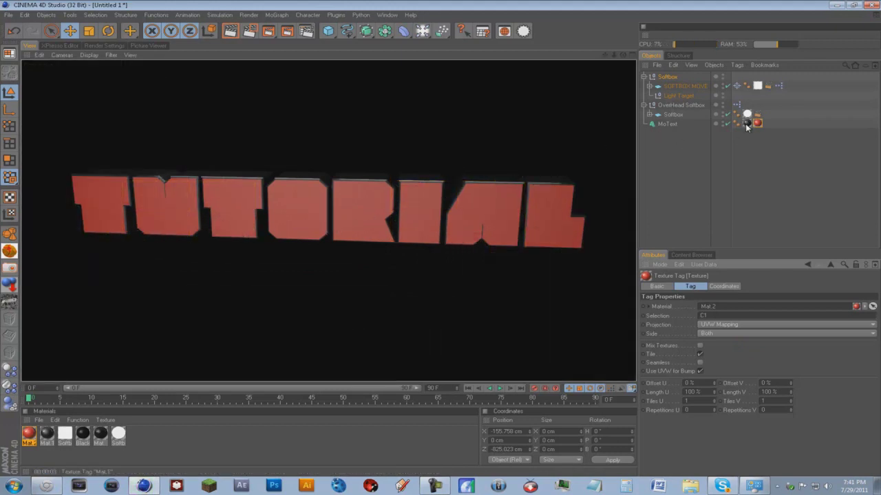
- Move the Mat.1 tag after Mat.2, adjust Mat.2's selection, and preview a render region
mouse_move(748, 127)
mouse_down()
mouse_move(776, 128)
mouse_move(759, 124)
mouse_up()
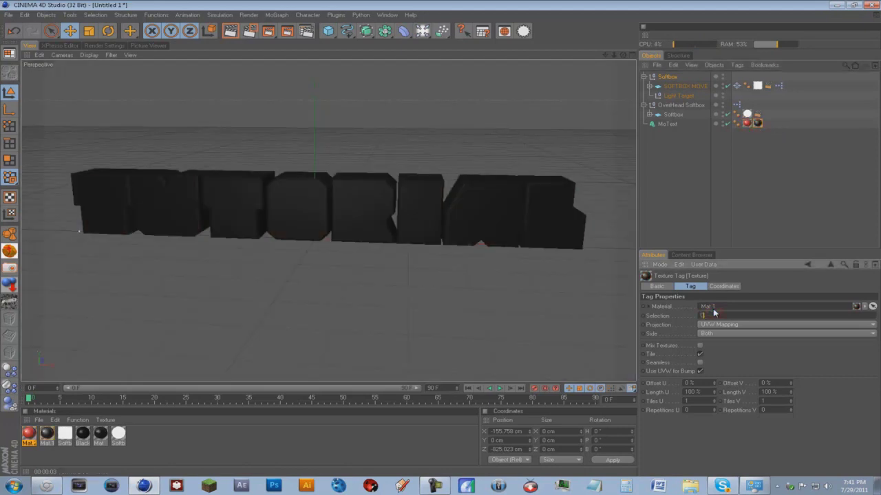
click(747, 123)
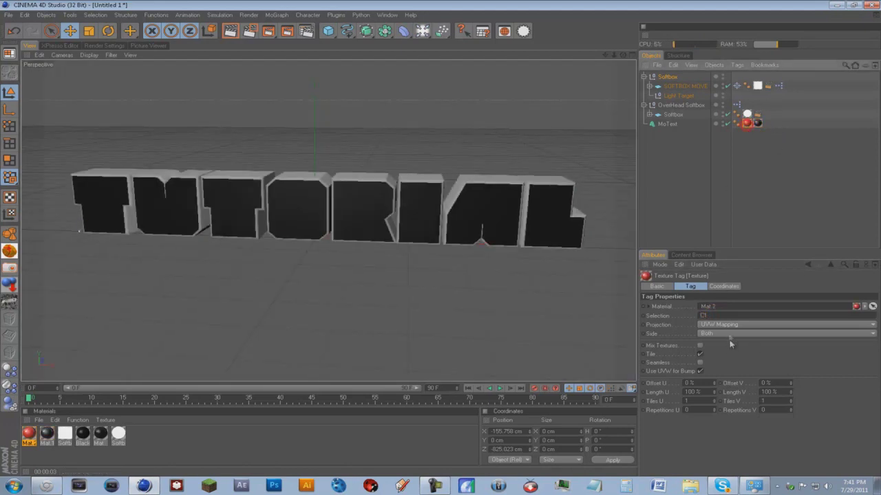
click(717, 316)
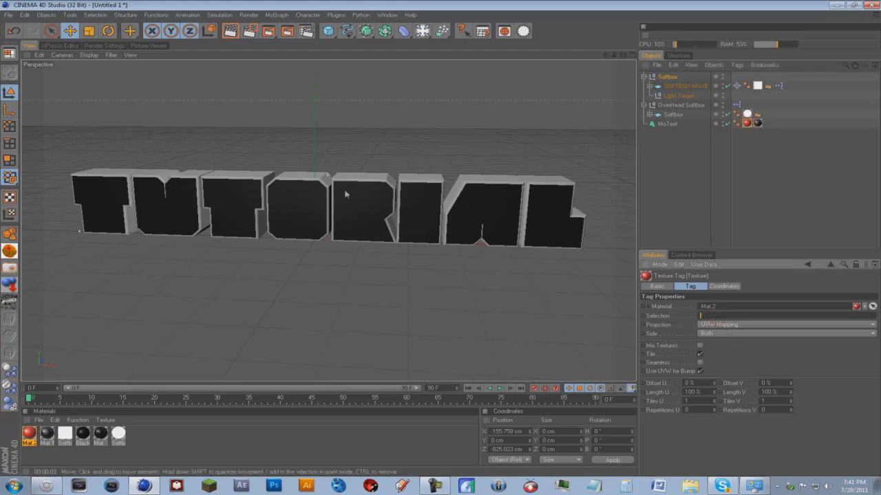
key(alt+r)
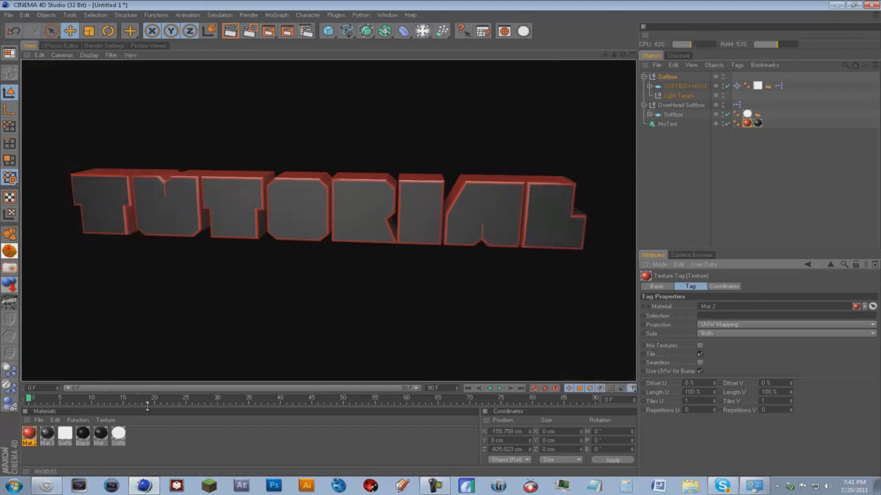
- Set Mat.1 to pure black (RGB 0,0,0) at 15% brightness and render the view
double_click(47, 434)
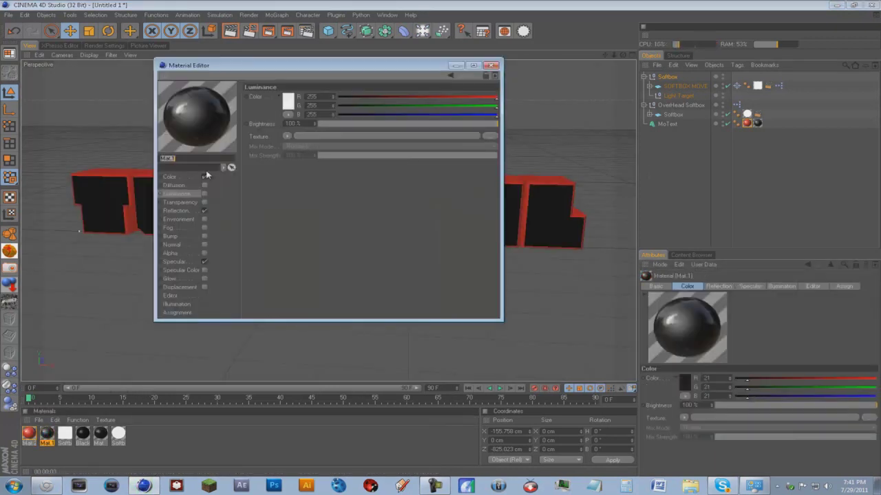
click(289, 100)
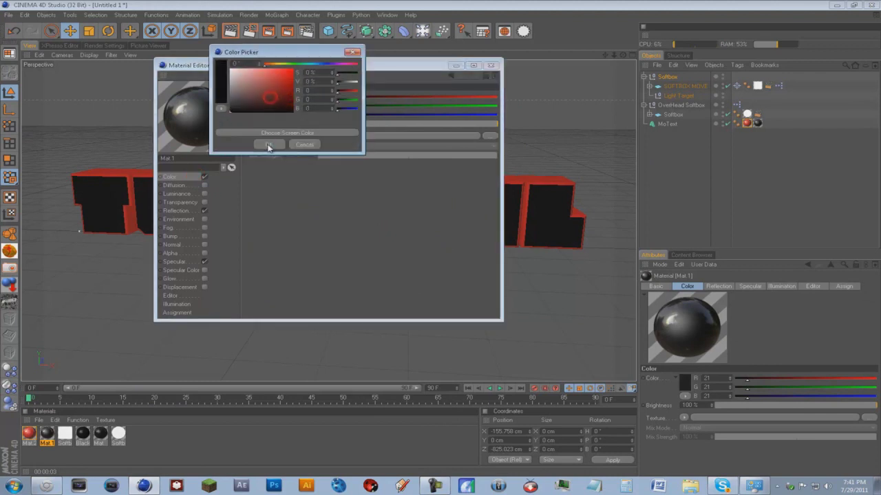
click(267, 146)
drag(332, 123, 354, 128)
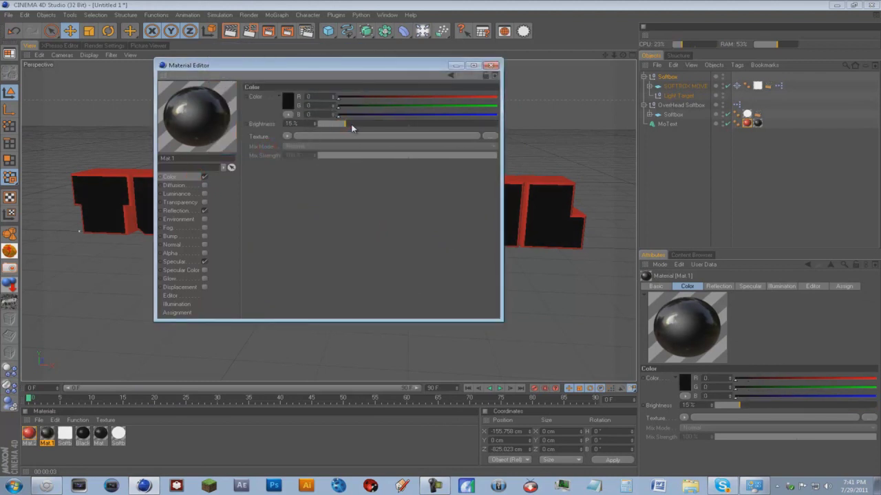
click(491, 66)
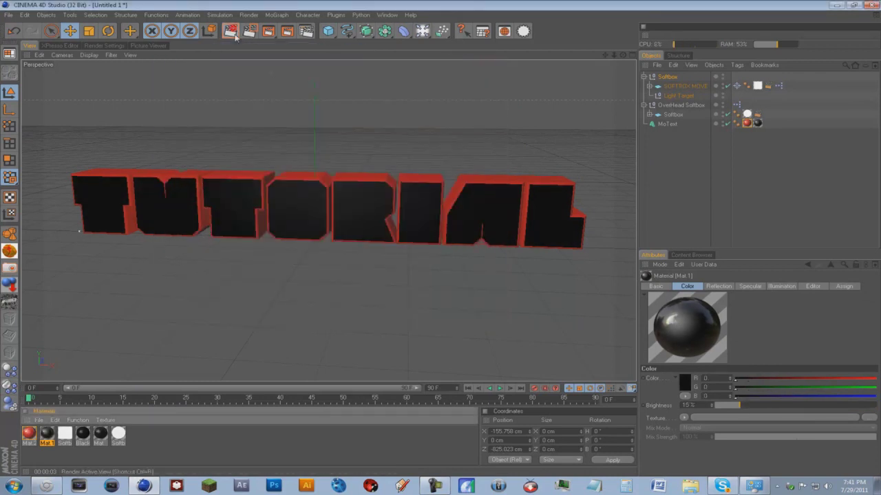
key(ctrl+r)
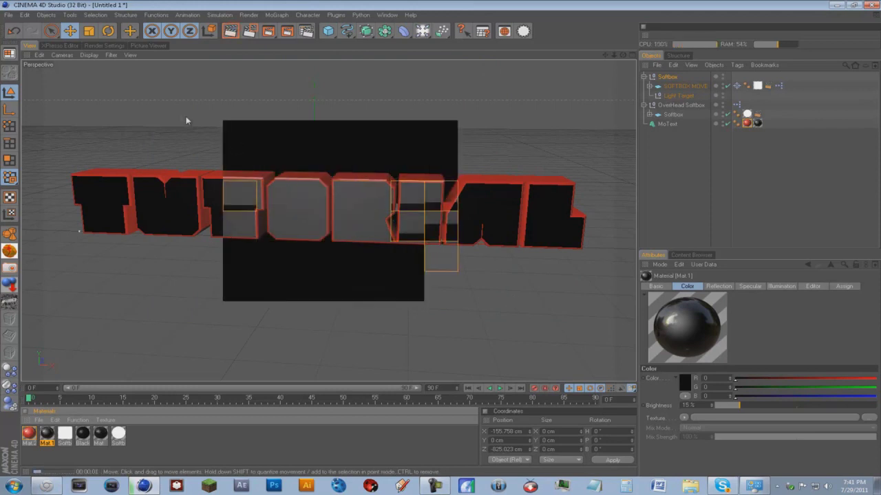
click(96, 46)
- Add Global Illumination as a render effect, undoing an accidental Depth of Field
click(39, 265)
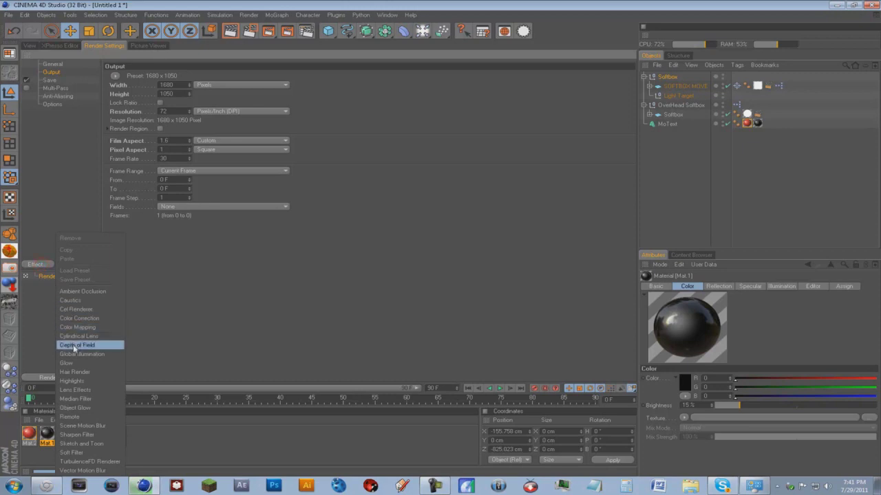
click(75, 346)
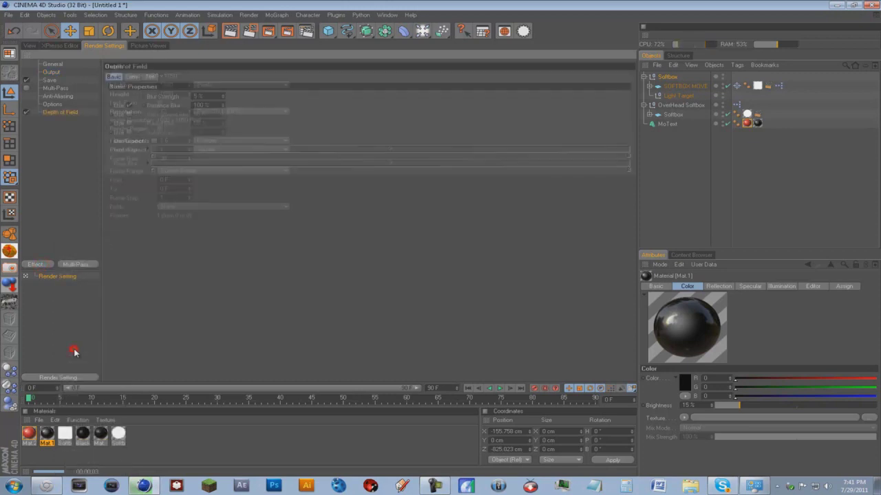
click(14, 30)
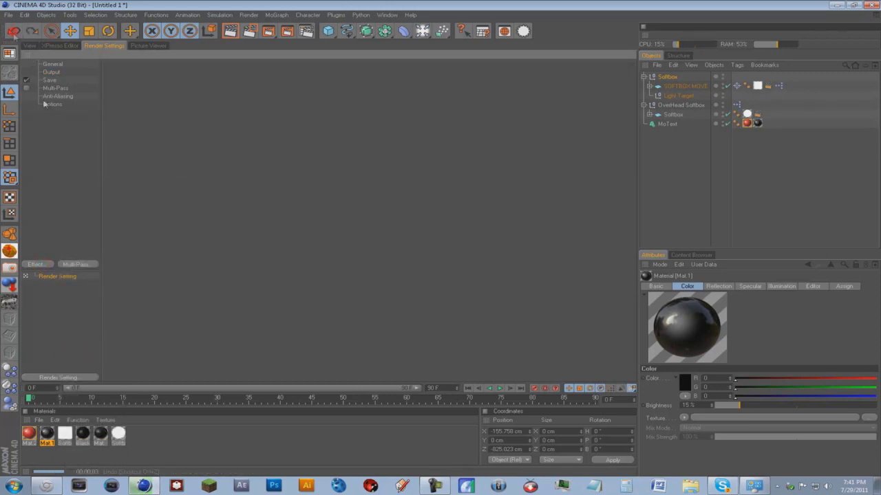
click(39, 264)
click(98, 356)
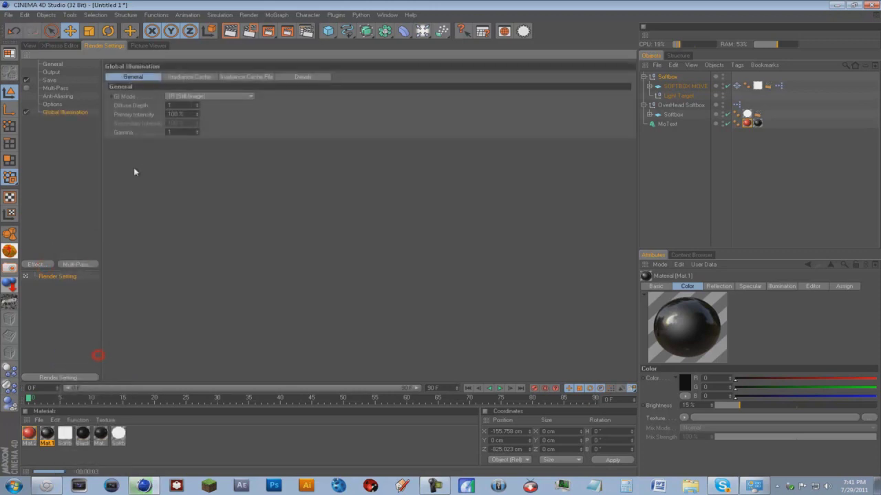
click(186, 77)
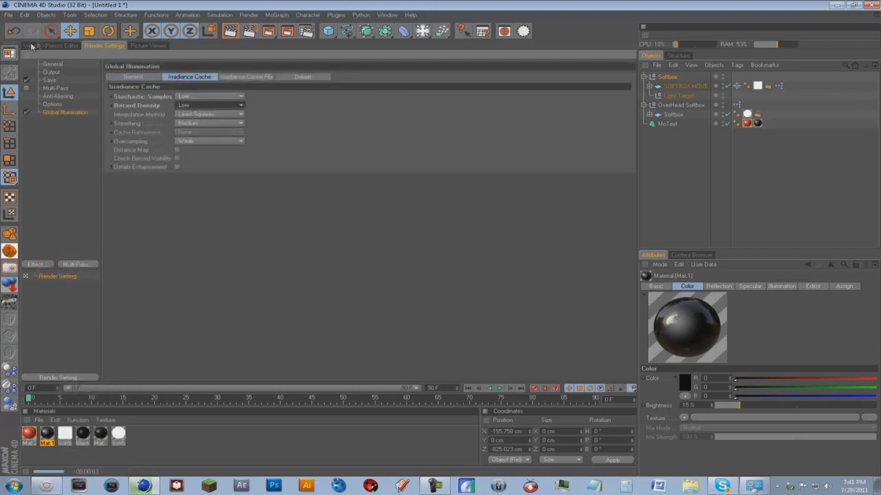
- Set anti-aliasing to Best with Max Level 2x2 and render the viewport
click(66, 97)
click(178, 76)
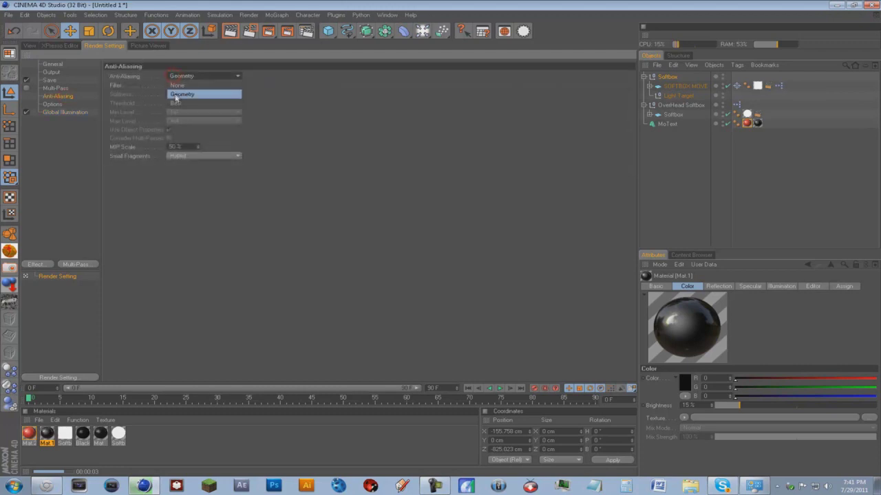
click(176, 102)
click(180, 121)
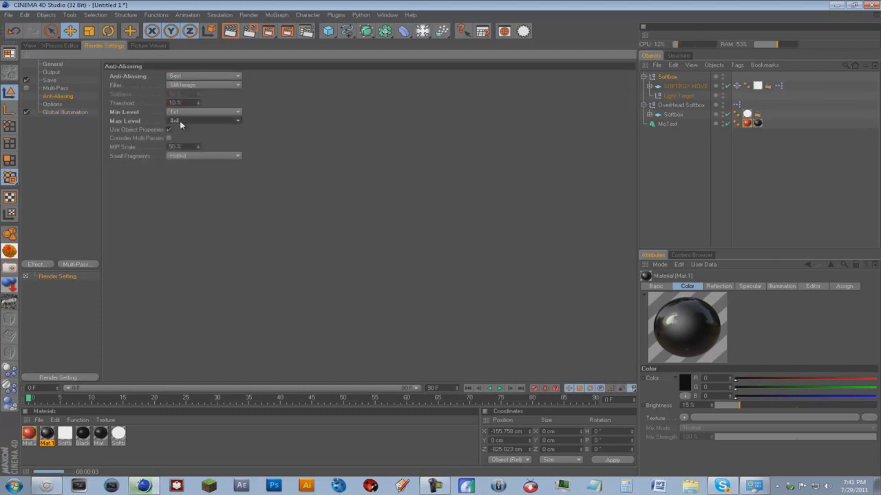
click(31, 46)
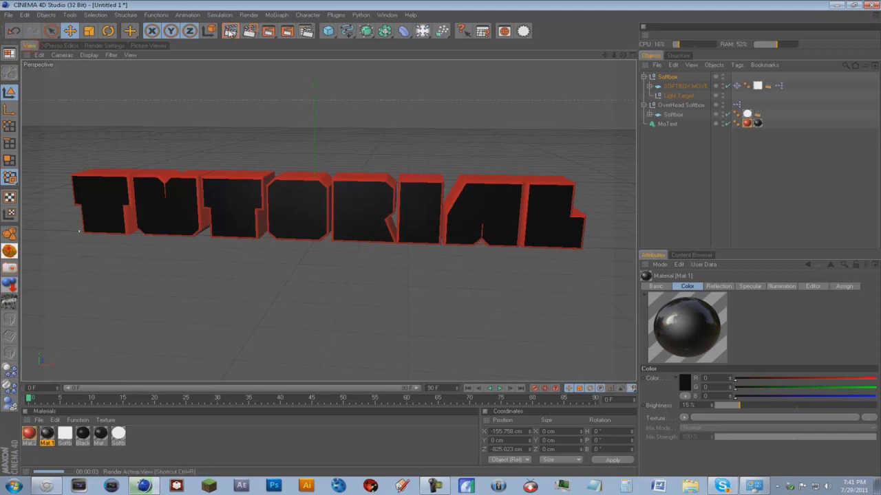
click(230, 30)
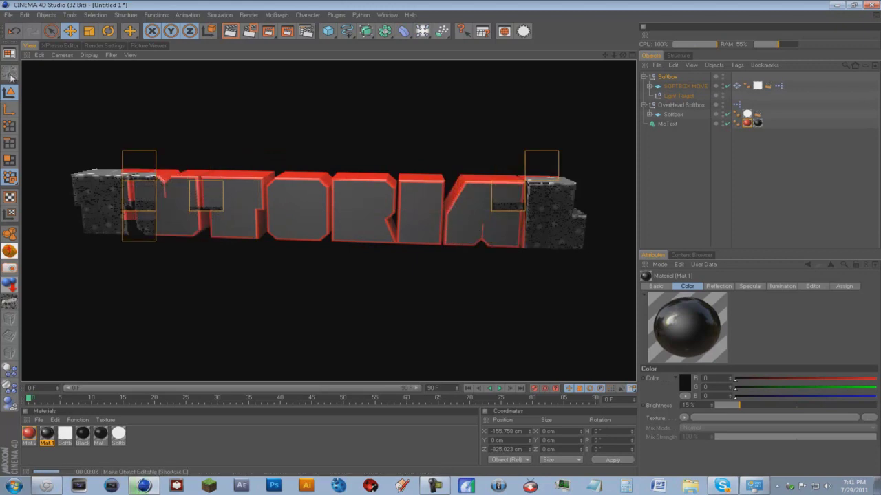
- Raise anti-aliasing Max Level to 4x4, set GI cache to Medium and mode IR + QMC (Still Image)
click(104, 46)
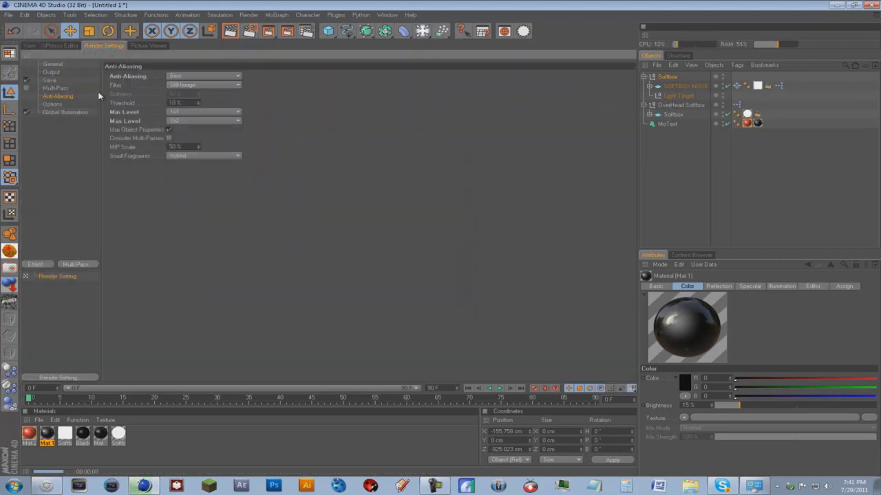
click(184, 122)
click(56, 112)
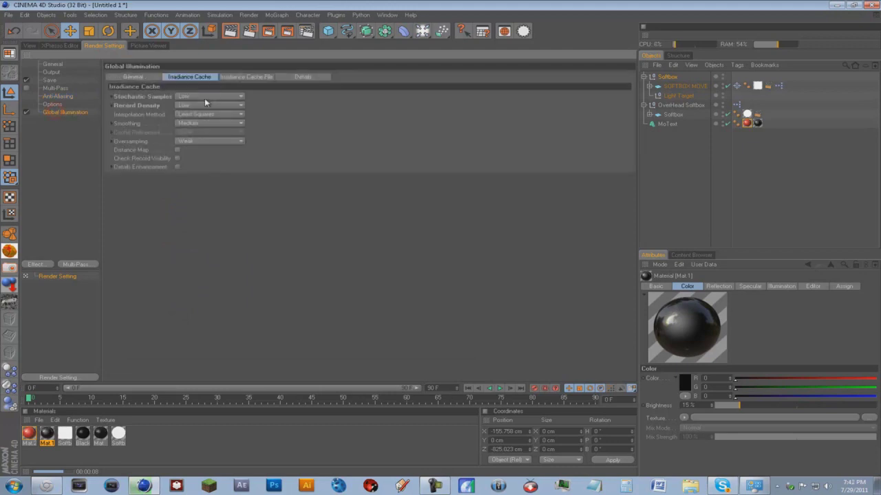
drag(205, 102, 202, 108)
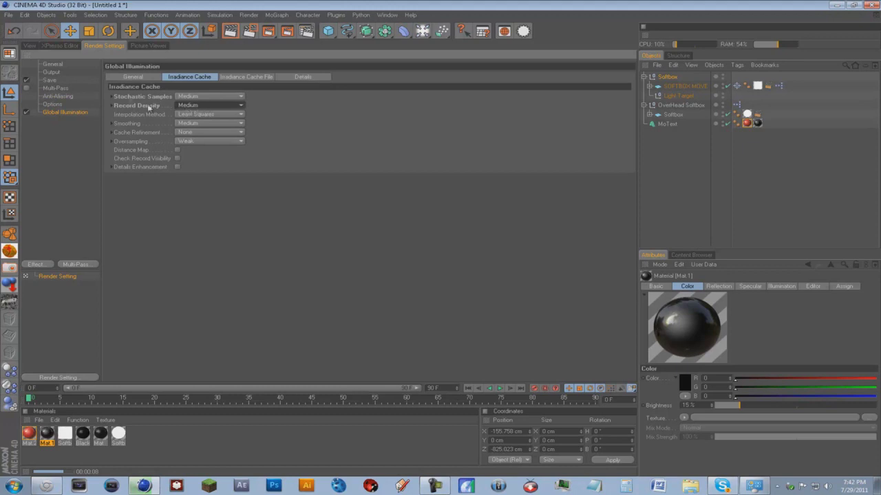
click(155, 79)
click(193, 96)
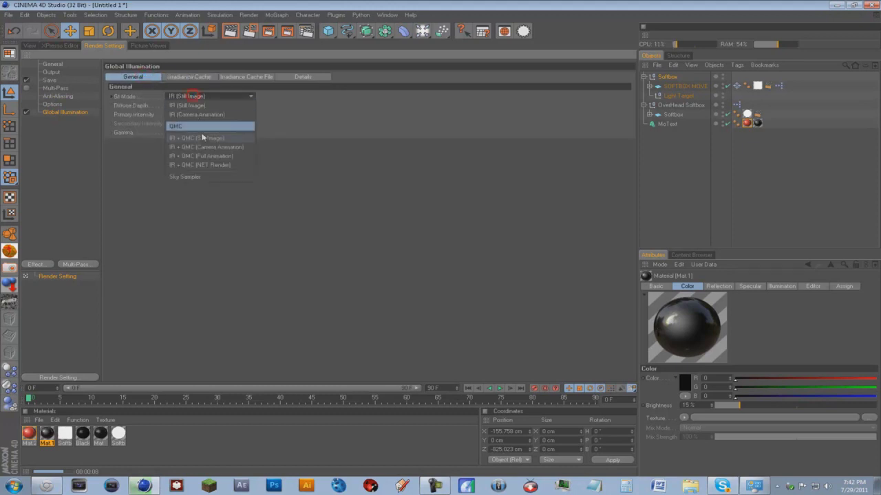
click(210, 139)
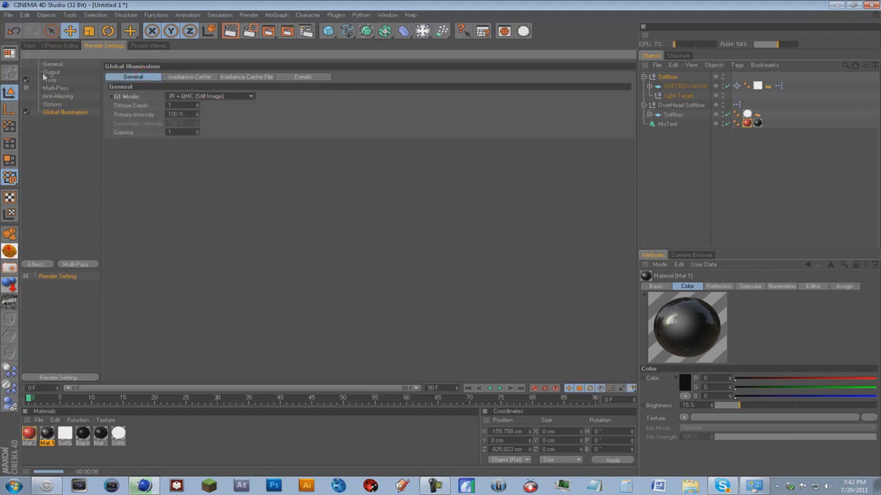
- Save output as PNG with alpha to tutorial.png and render to the Picture Viewer
click(51, 80)
click(208, 104)
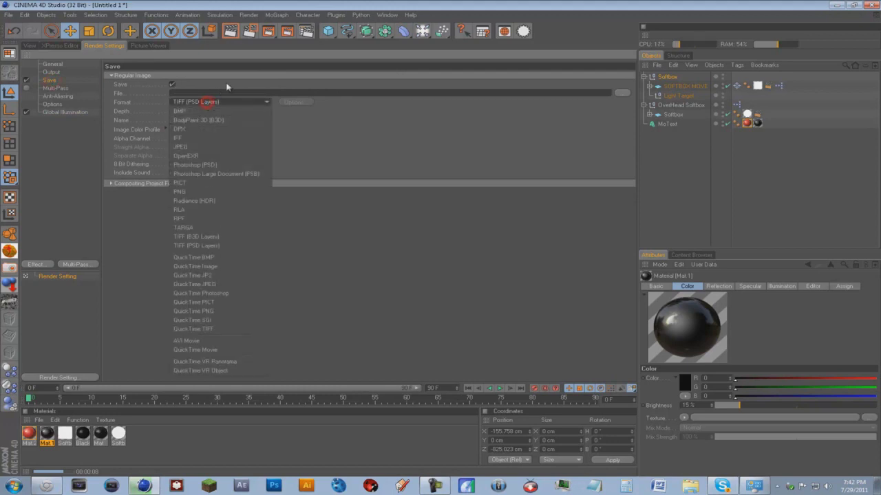
click(193, 191)
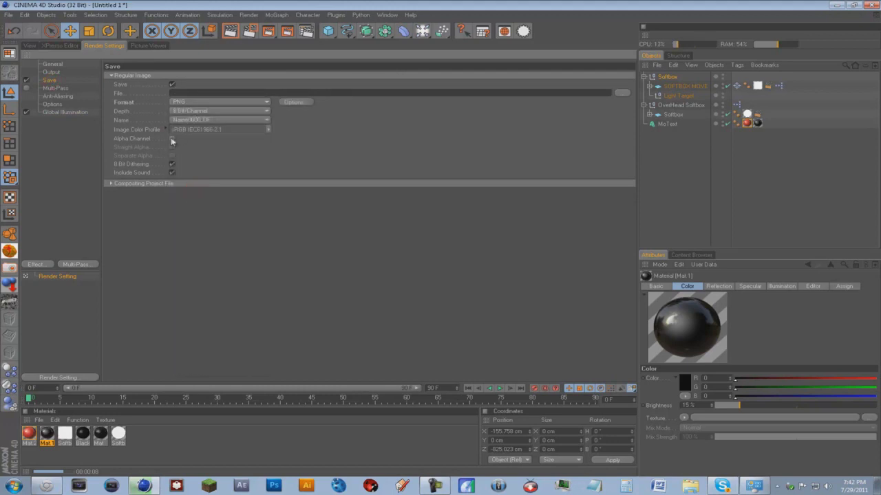
click(172, 139)
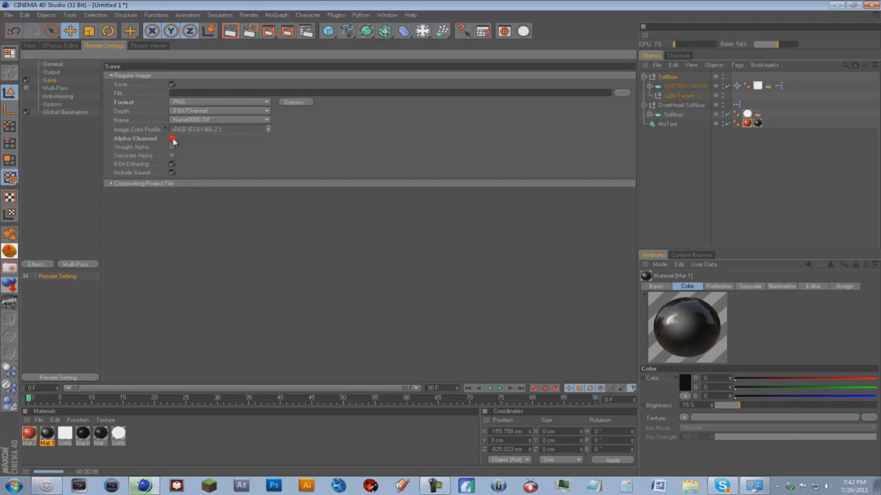
click(616, 93)
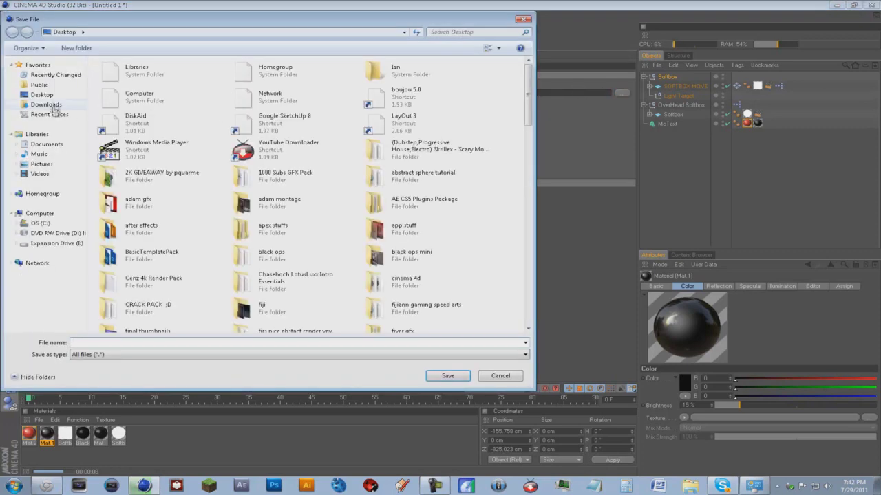
click(166, 342)
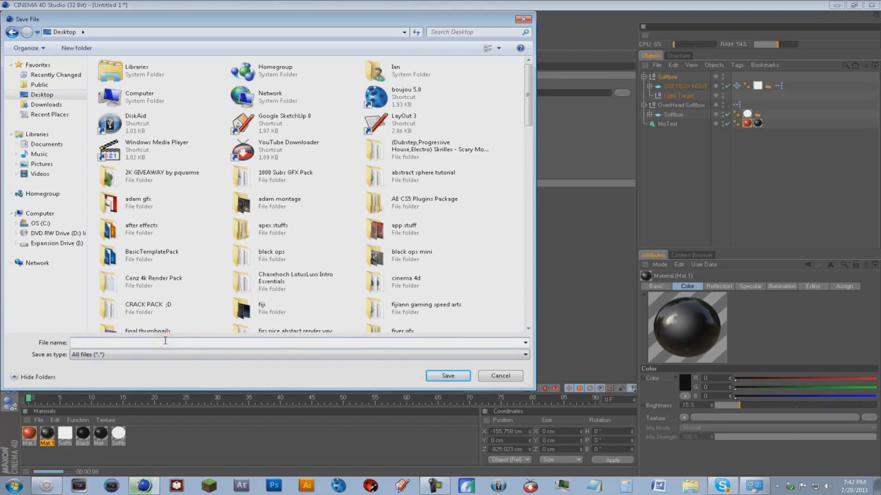
text(tutorial)
key(Return)
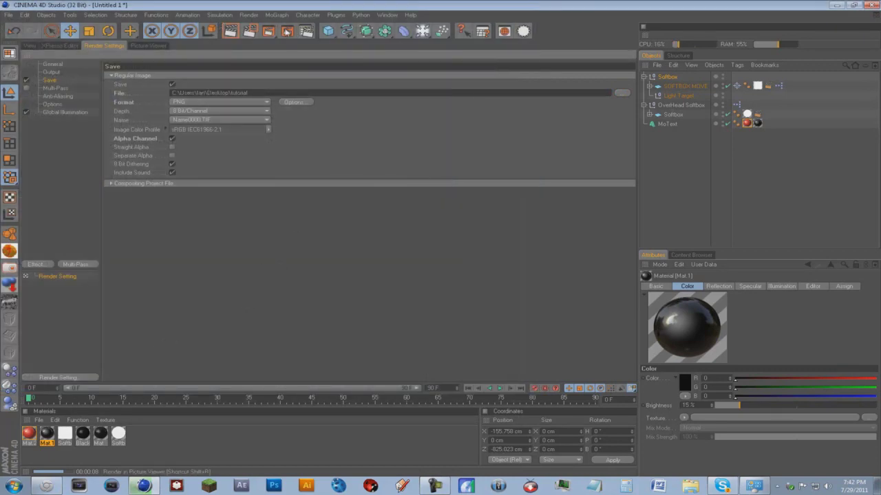
click(287, 31)
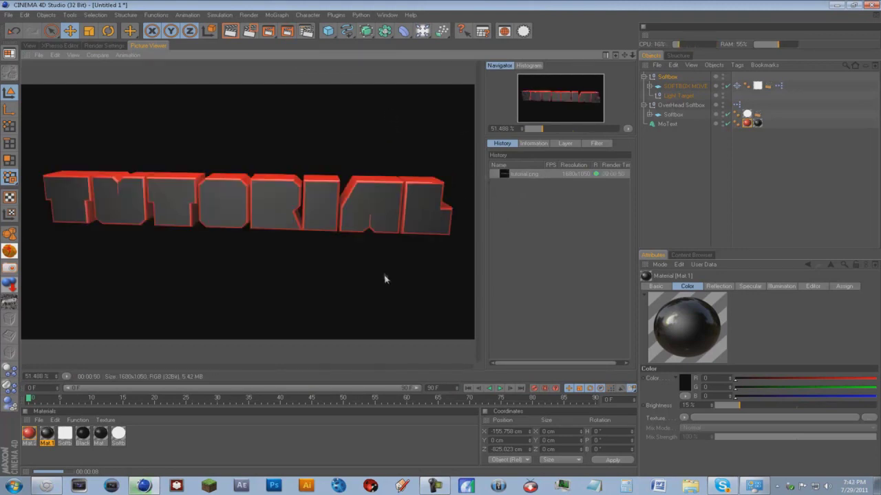
- Minimize Cinema 4D, close the Screen Resolution window and show the desktop icons
click(837, 6)
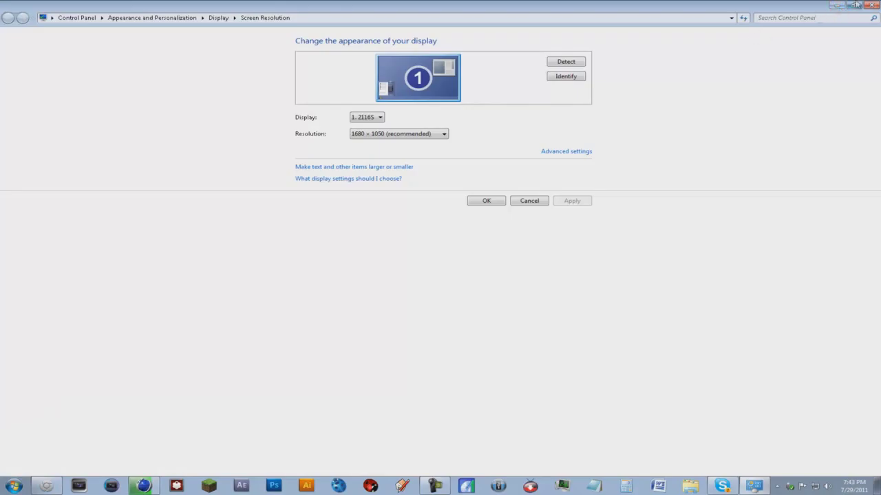
click(868, 6)
double_click(394, 256)
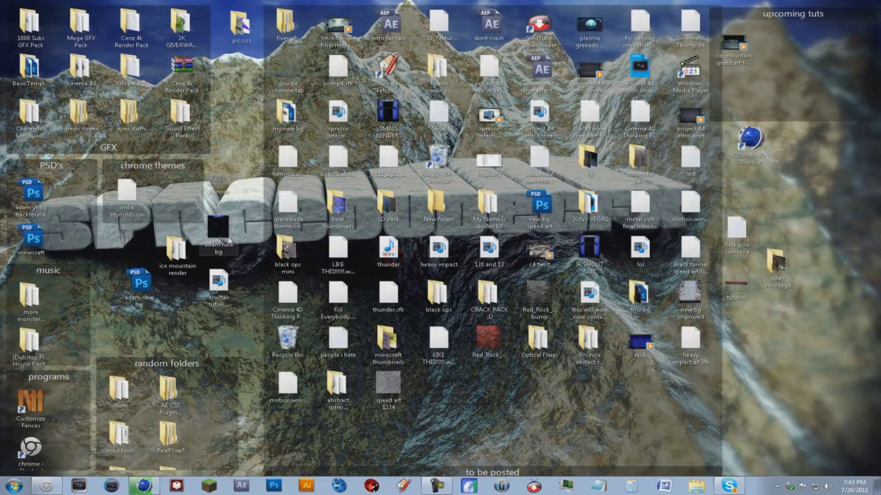
- Open the rendered tutorial image from the desktop with Adobe Photoshop CS5, then hide the icons
click(745, 286)
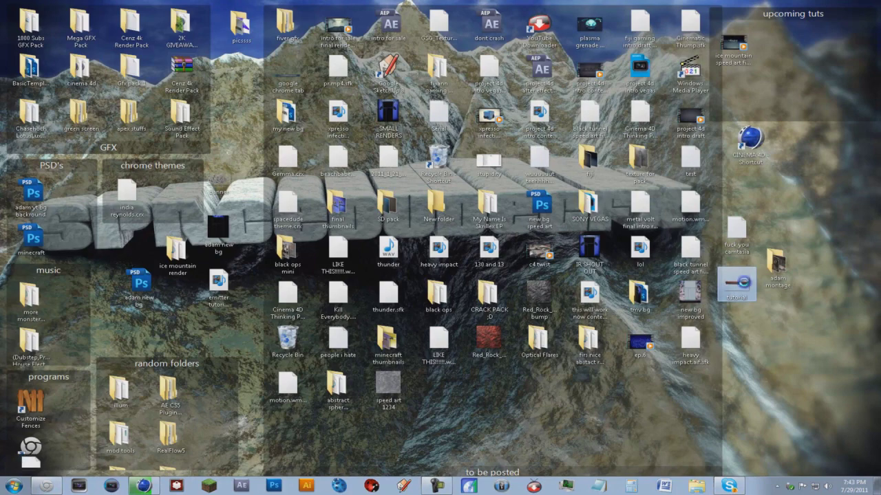
right_click(745, 283)
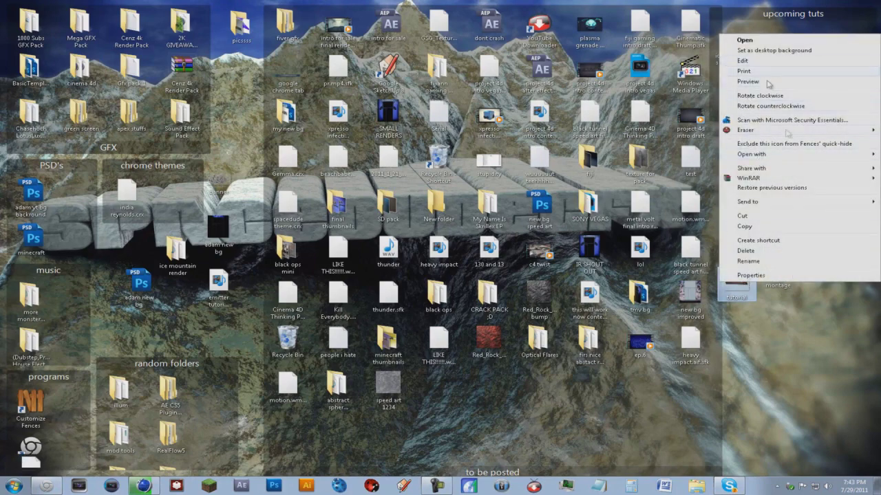
mouse_move(752, 154)
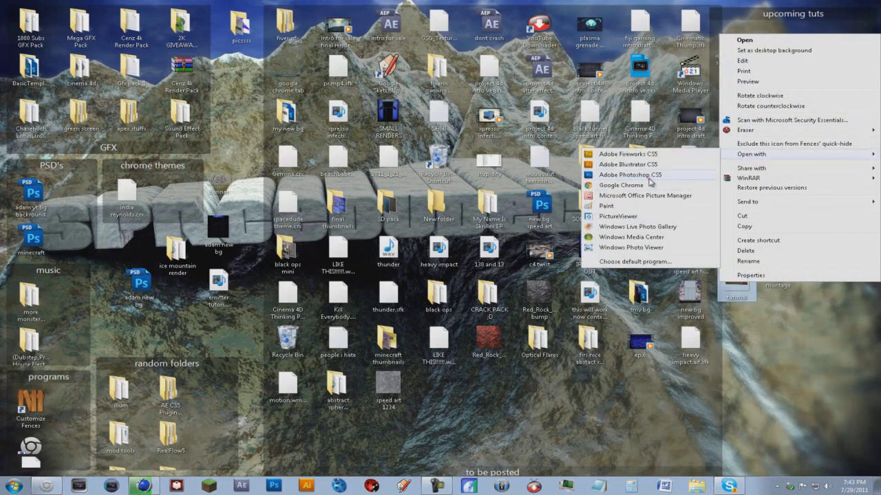
click(650, 180)
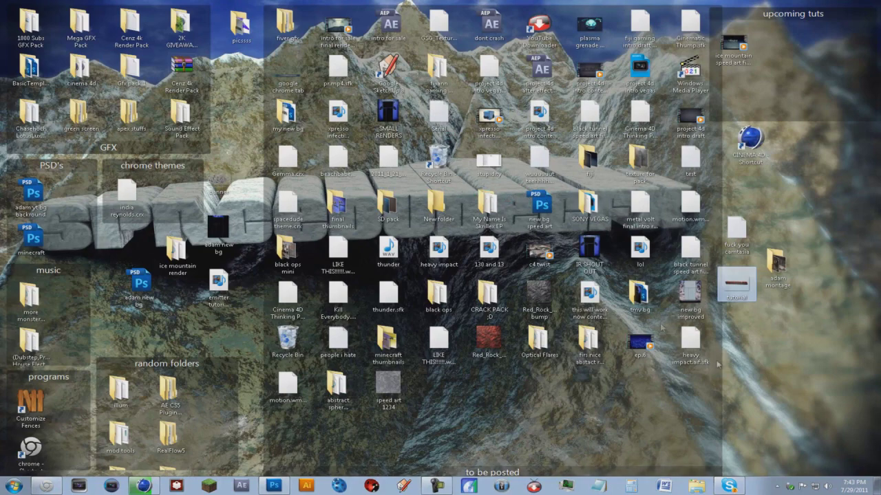
double_click(766, 344)
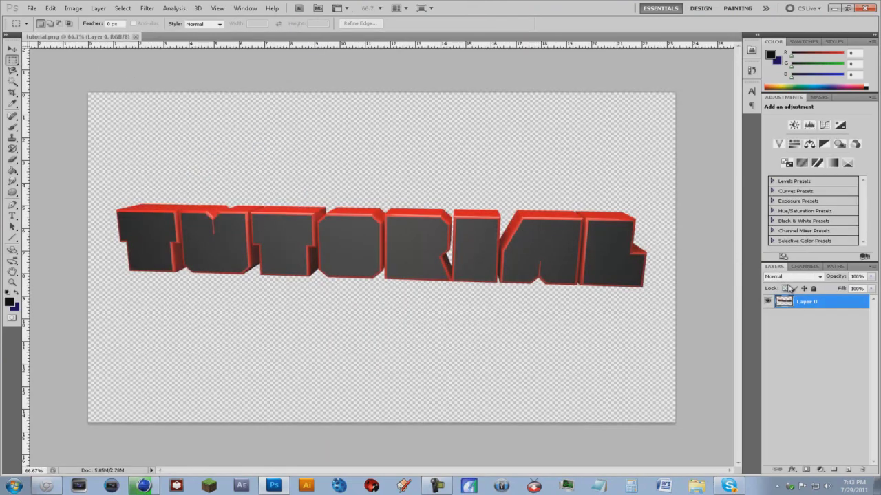
- Add an empty Layer 1 beneath the TUTORIAL layer and switch to the Gradient tool
click(849, 472)
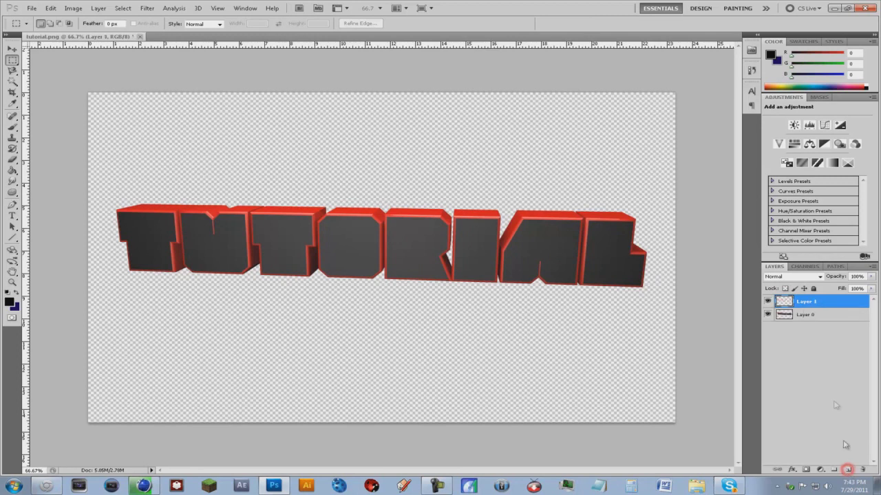
drag(799, 302, 805, 320)
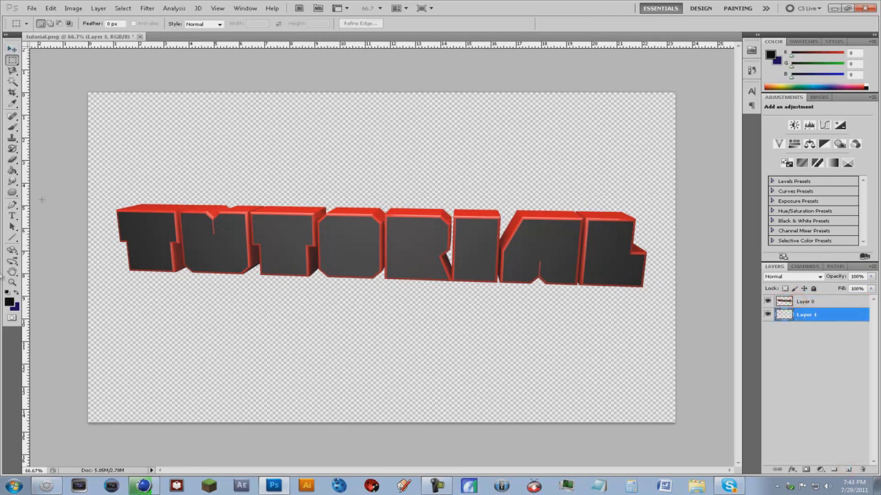
click(13, 171)
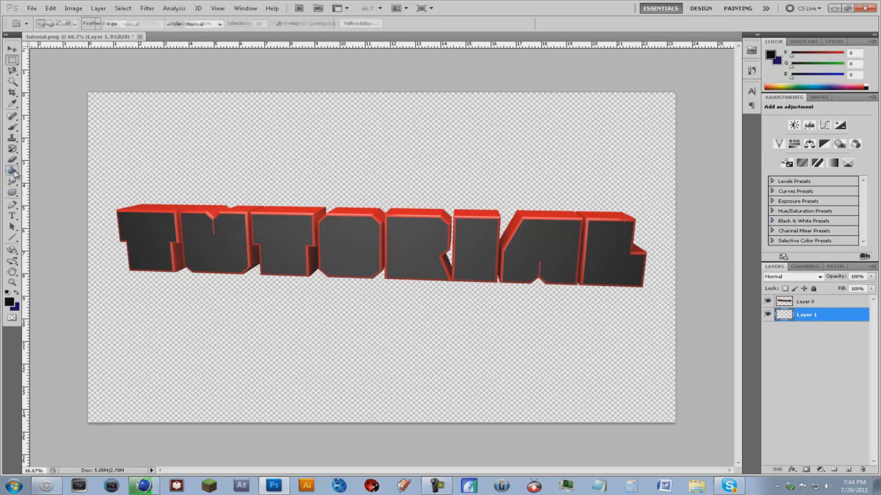
drag(14, 173, 58, 170)
- Make the foreground colour a darkened red (R 200) and the background a very dark blue
click(10, 303)
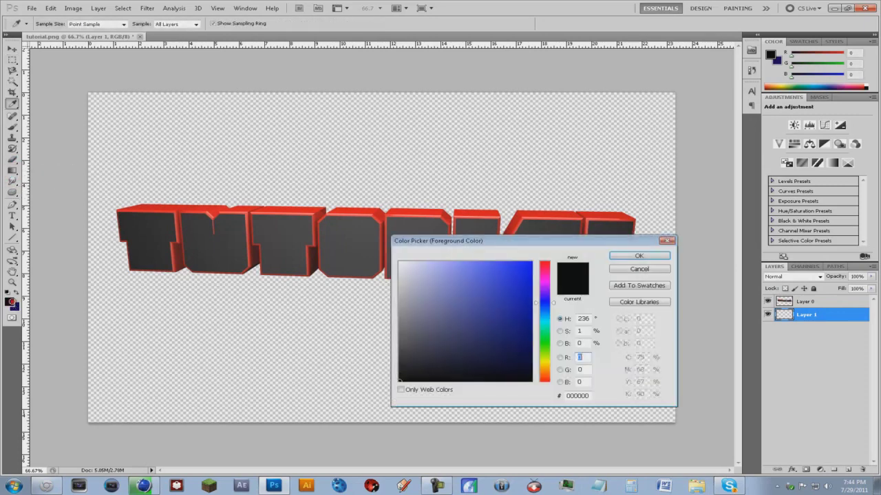
click(477, 304)
click(550, 266)
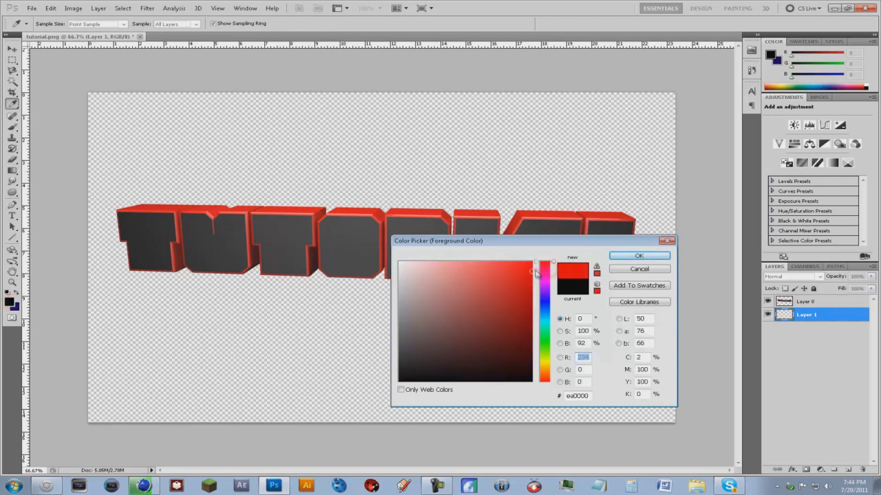
mouse_move(534, 270)
mouse_down()
mouse_move(520, 282)
mouse_move(538, 261)
mouse_move(532, 288)
mouse_up()
click(611, 256)
click(14, 307)
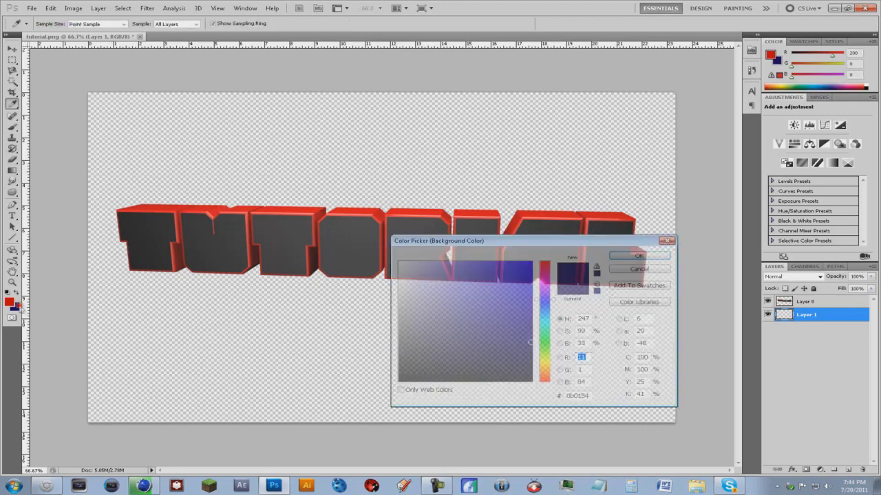
click(447, 333)
click(635, 260)
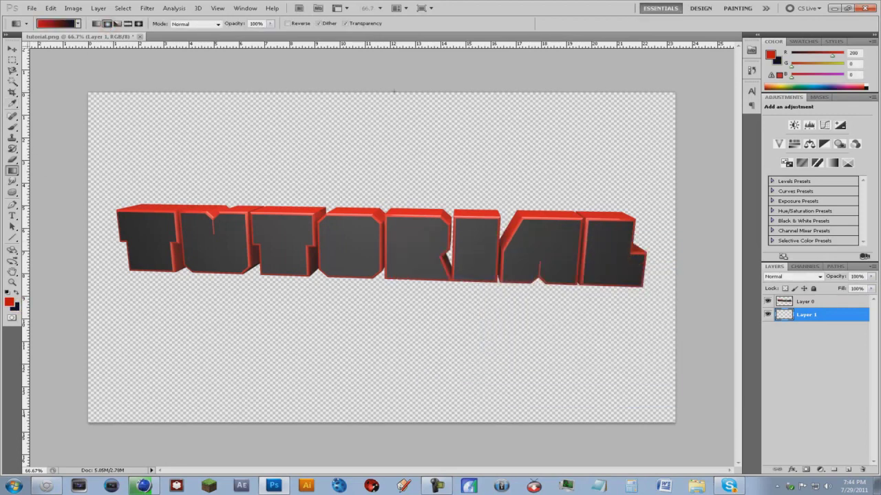
- Draw a red-to-black radial gradient on Layer 1, glowing down from the top centre
drag(392, 91, 391, 282)
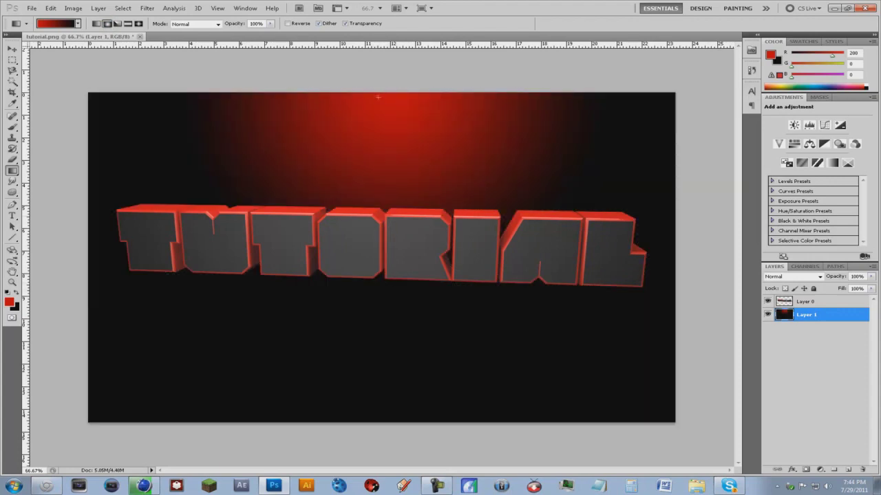
drag(377, 97, 378, 388)
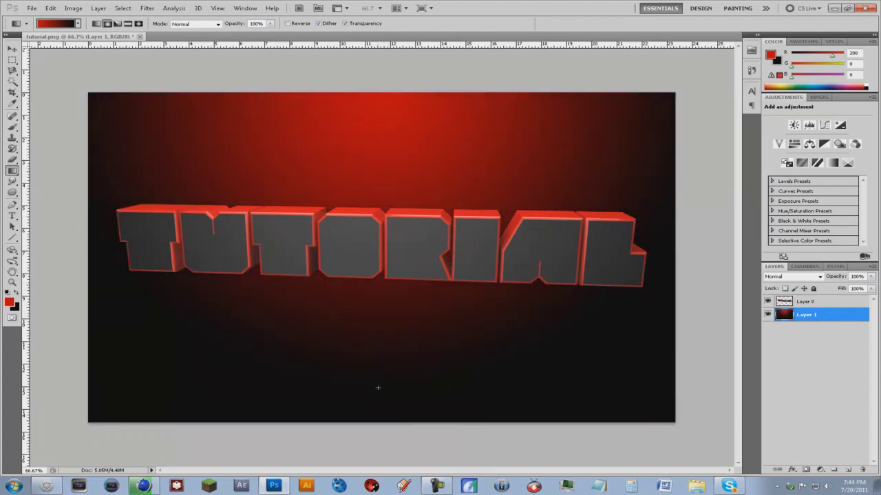
drag(394, 95, 389, 410)
drag(674, 92, 121, 404)
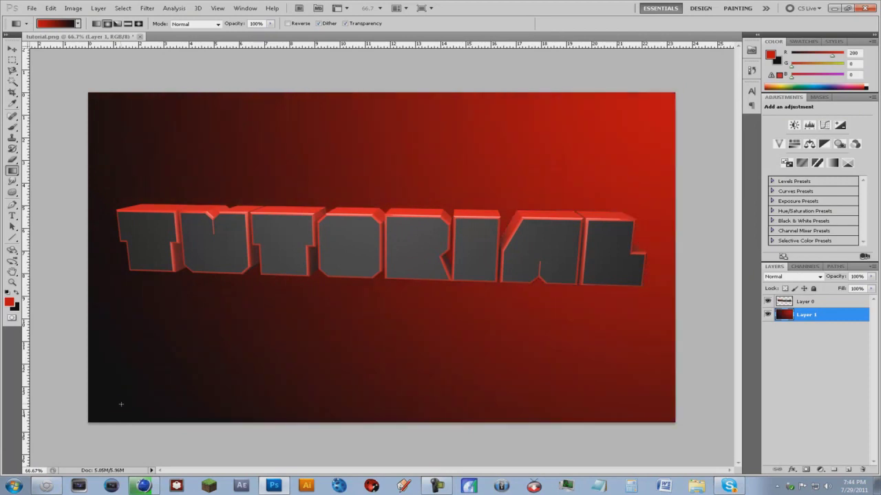
drag(90, 102, 633, 389)
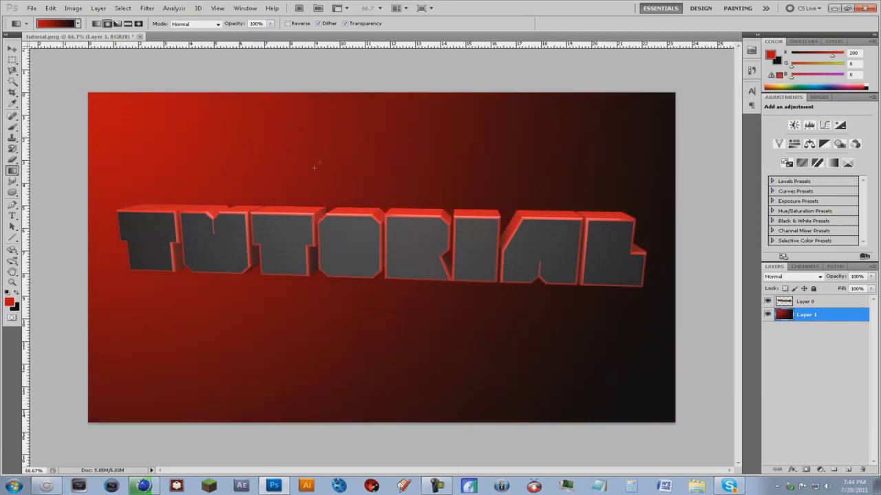
drag(382, 86, 391, 422)
drag(401, 93, 393, 422)
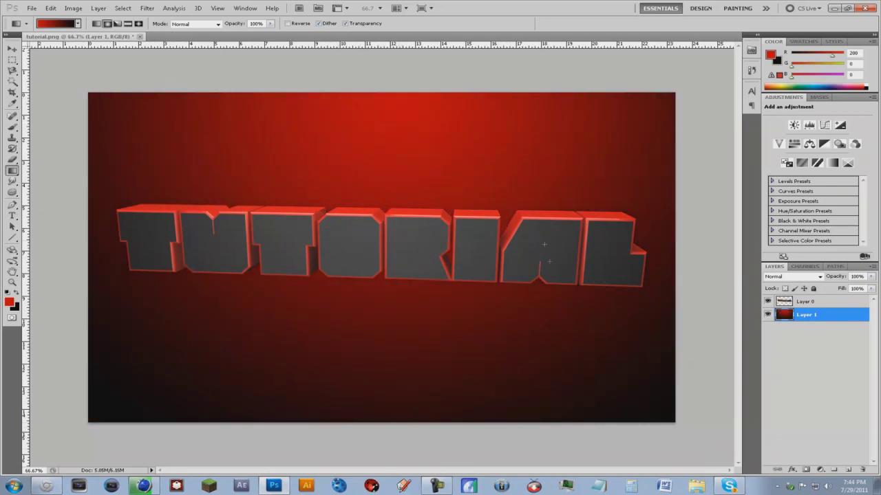
- Move the TUTORIAL text on Layer 0 up about 17 px, then minimize Photoshop
key(v)
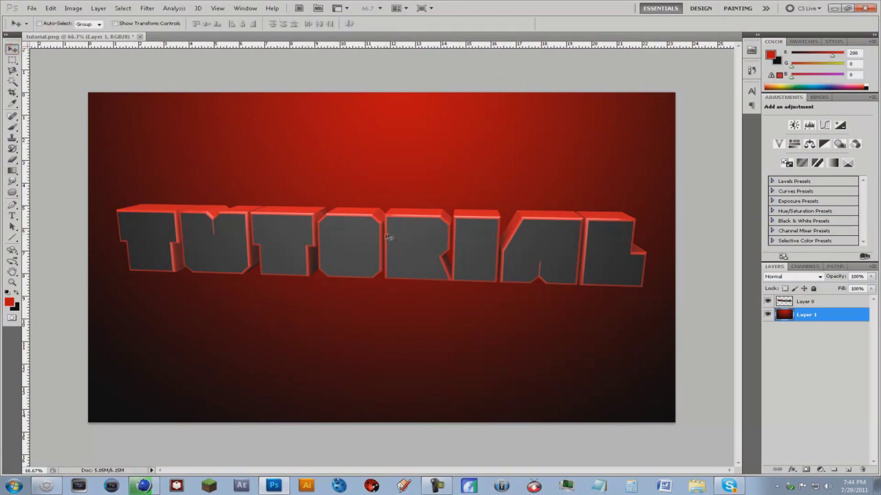
drag(391, 236, 392, 228)
click(50, 8)
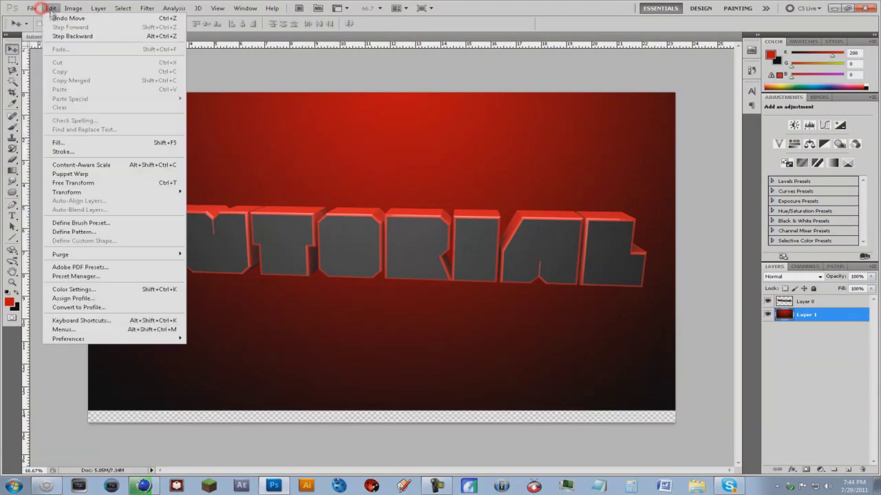
click(48, 15)
click(802, 301)
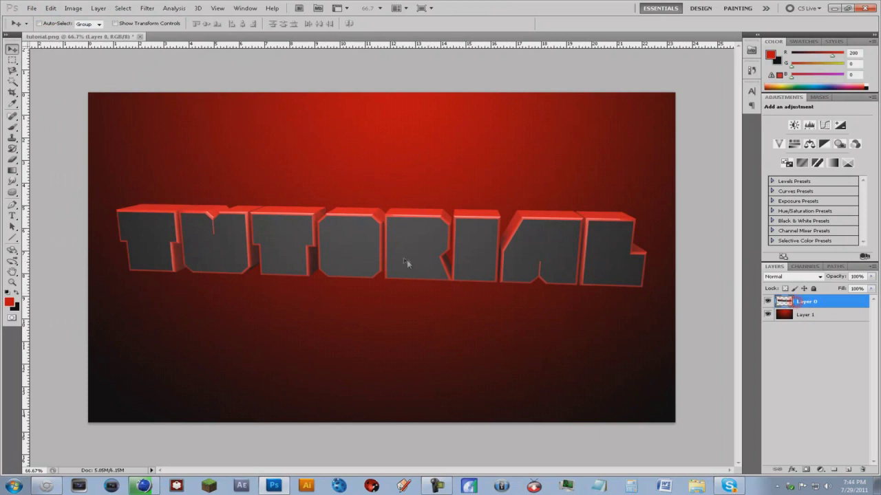
drag(408, 260, 401, 244)
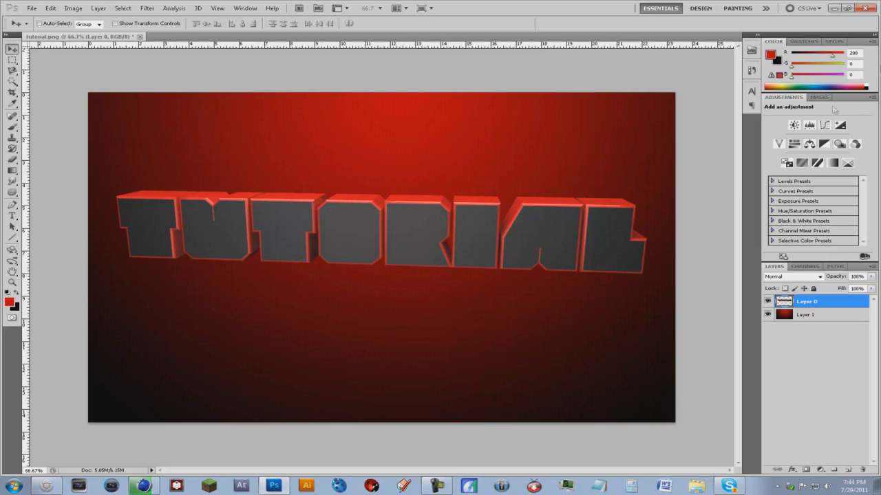
click(833, 8)
- Browse to apex stuffs > Textures from the desktop and select texture image 22
double_click(137, 80)
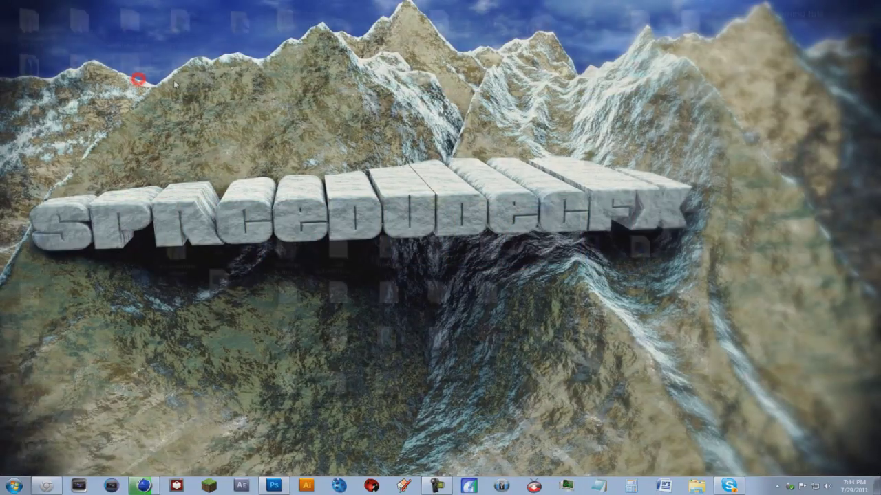
double_click(128, 114)
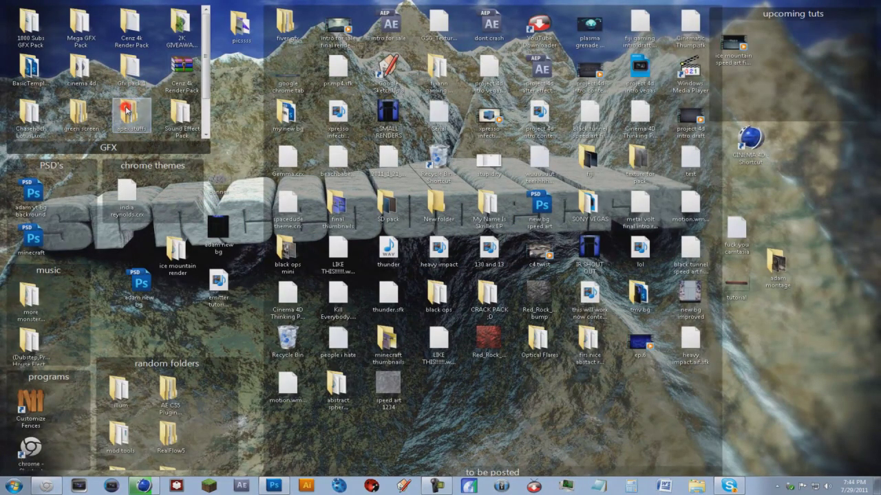
drag(406, 207, 386, 195)
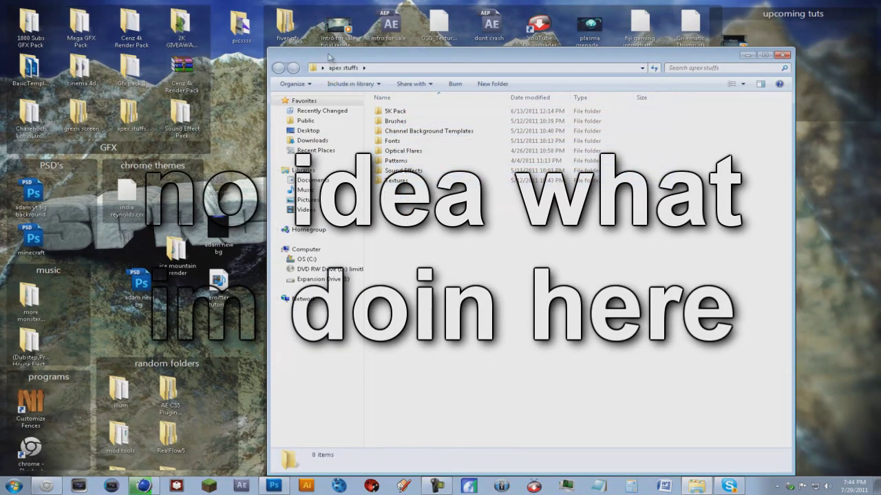
drag(332, 57, 303, 63)
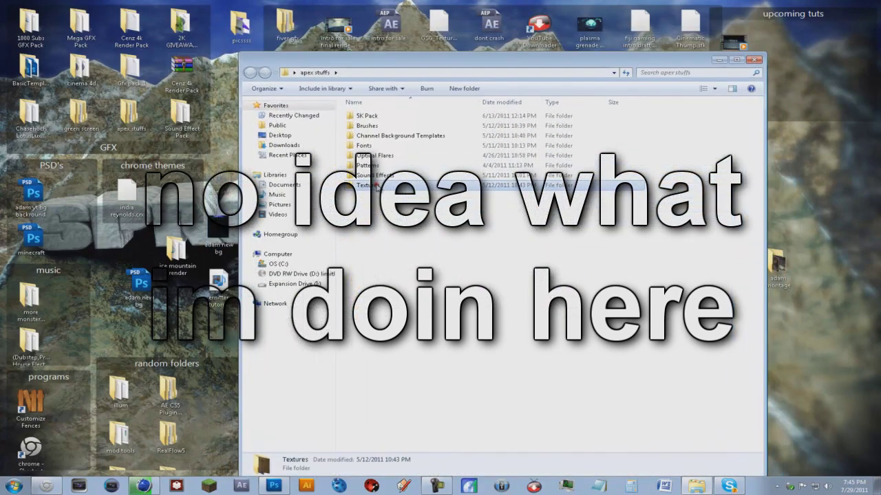
double_click(378, 186)
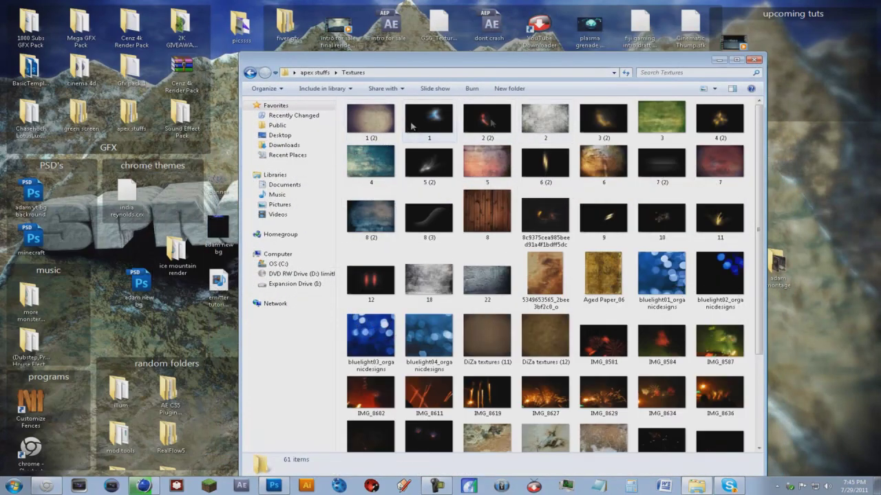
scroll(761, 150, down, 1)
scroll(761, 150, up, 1)
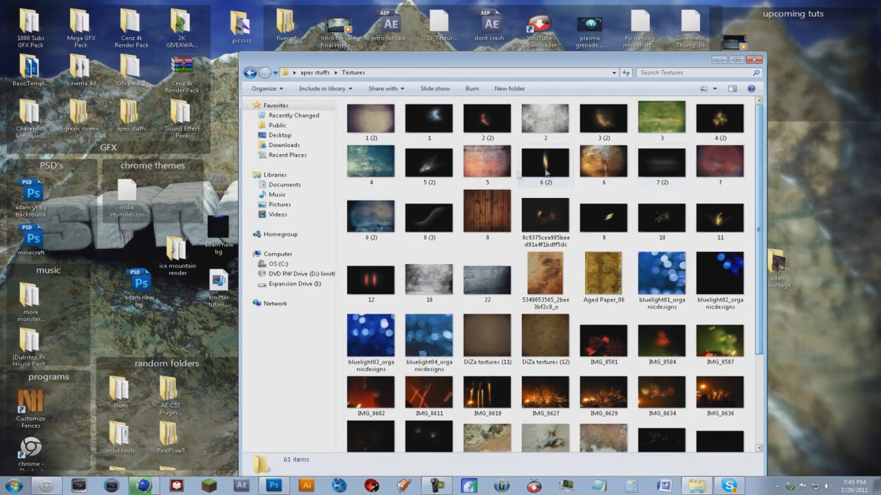
click(484, 269)
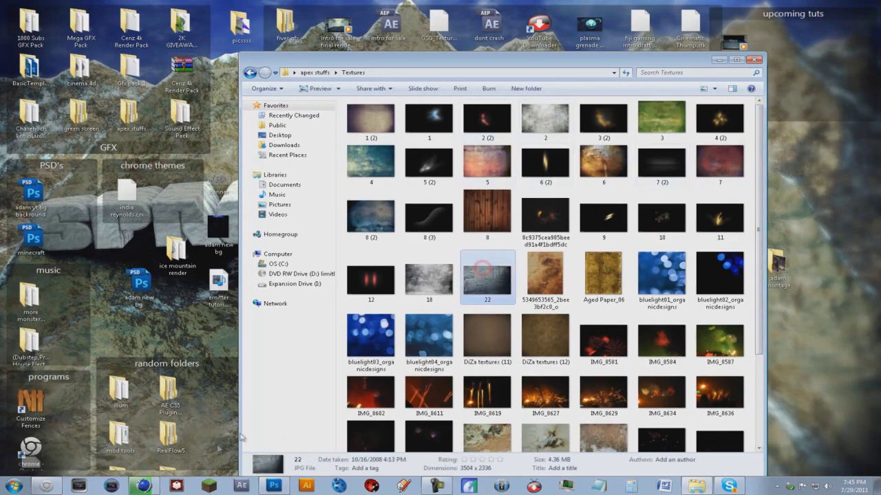
- Place texture 22 into the TUTORIAL document and move its layer beneath the text
click(274, 485)
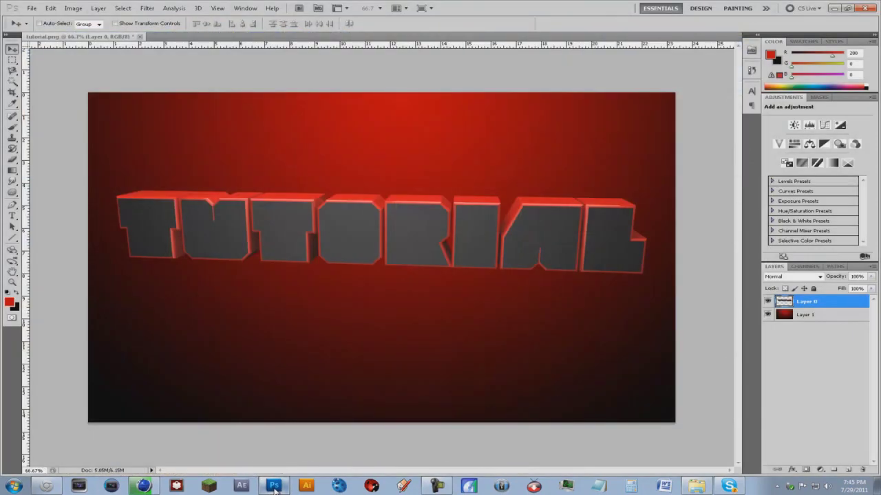
drag(798, 281, 663, 269)
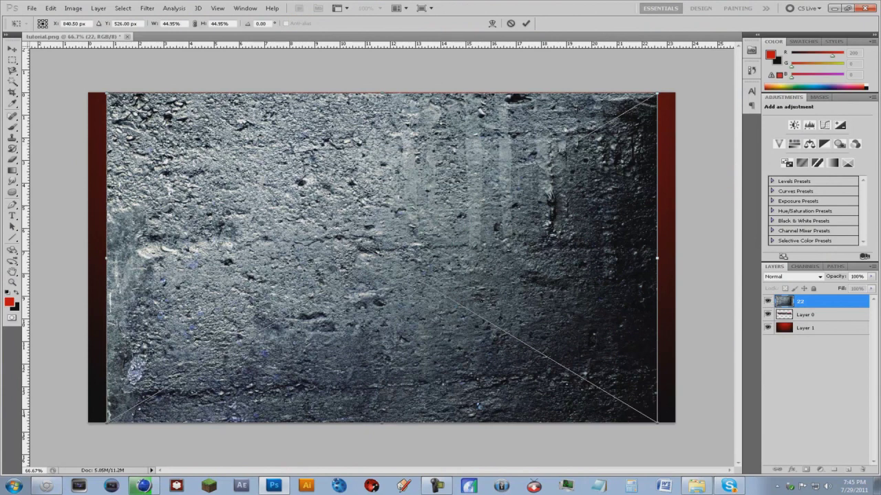
click(10, 46)
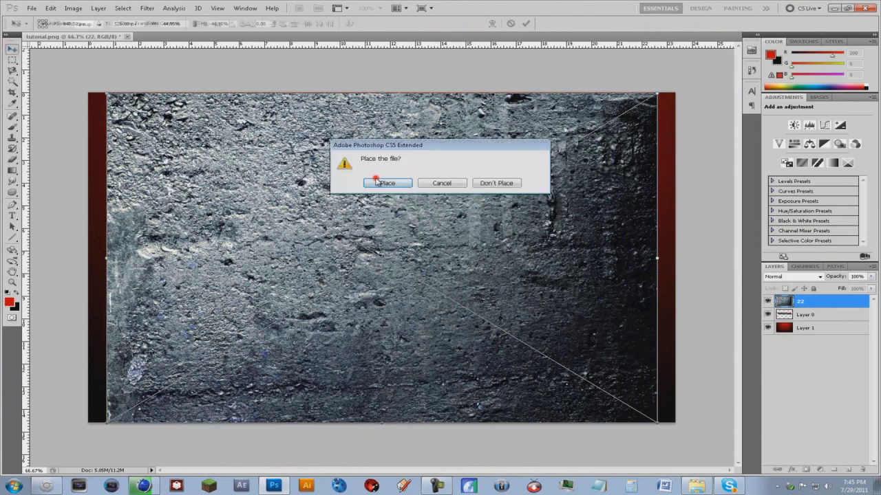
click(382, 183)
drag(825, 318, 809, 307)
click(807, 328)
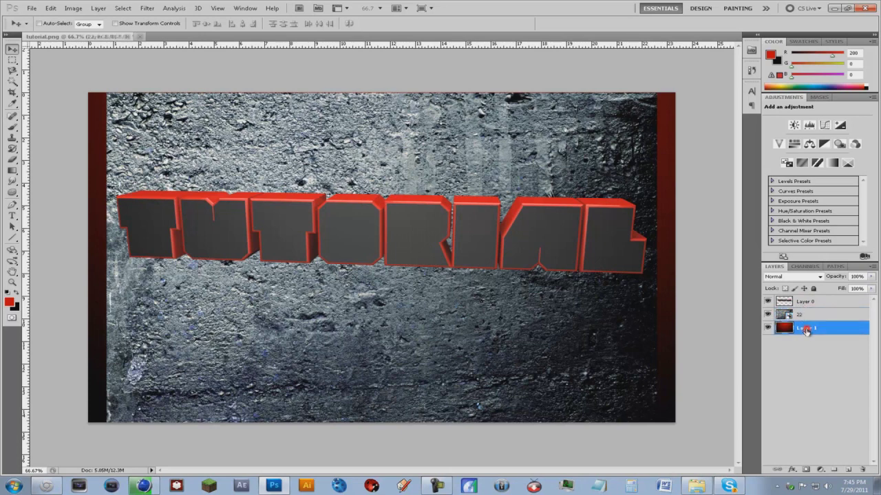
click(804, 316)
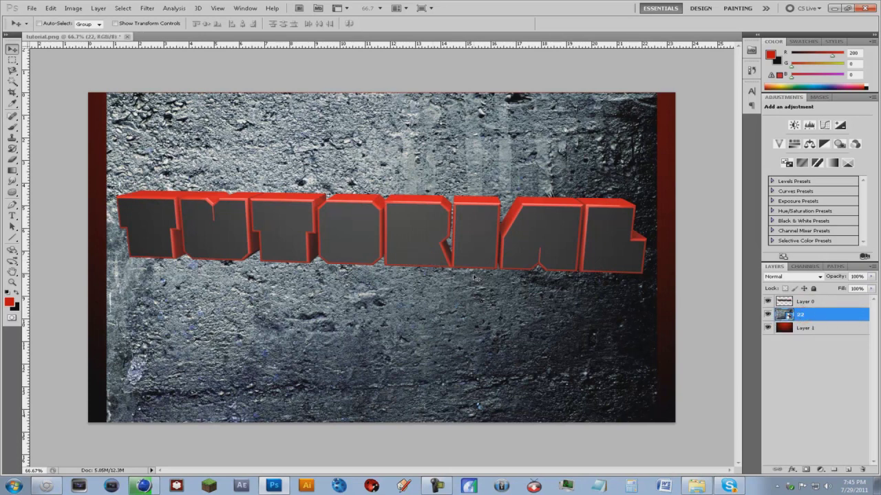
- Scale the texture layer to about 48% so it covers the whole canvas
key(ctrl+t)
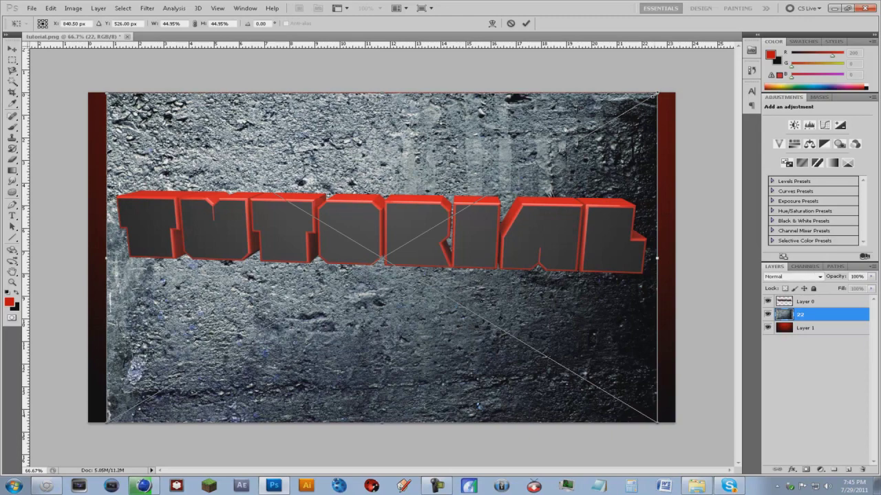
alt+drag(657, 422, 672, 431)
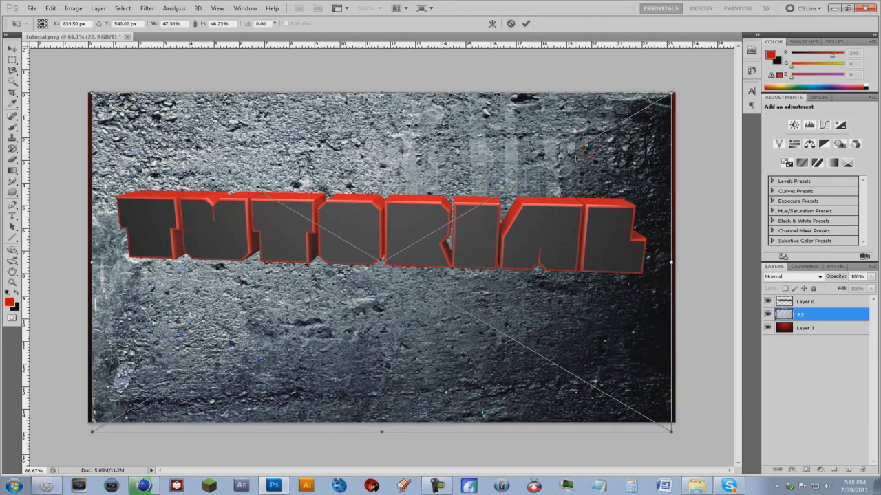
alt+drag(670, 89, 677, 88)
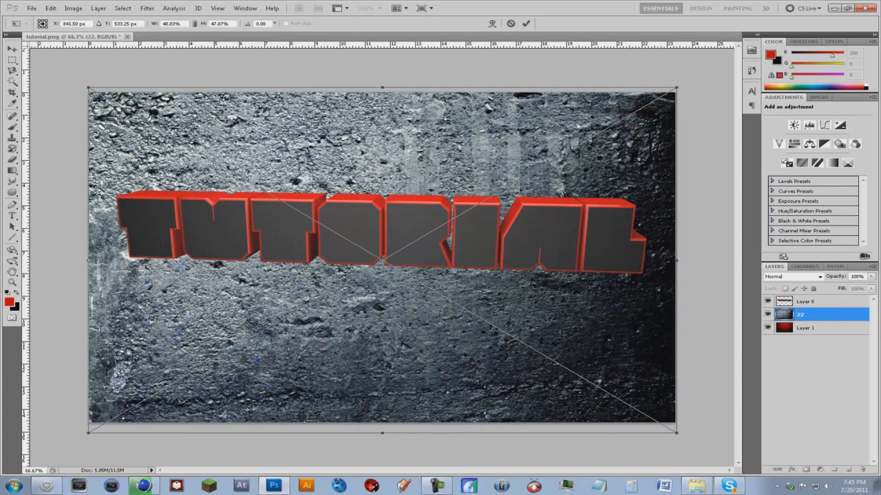
click(13, 51)
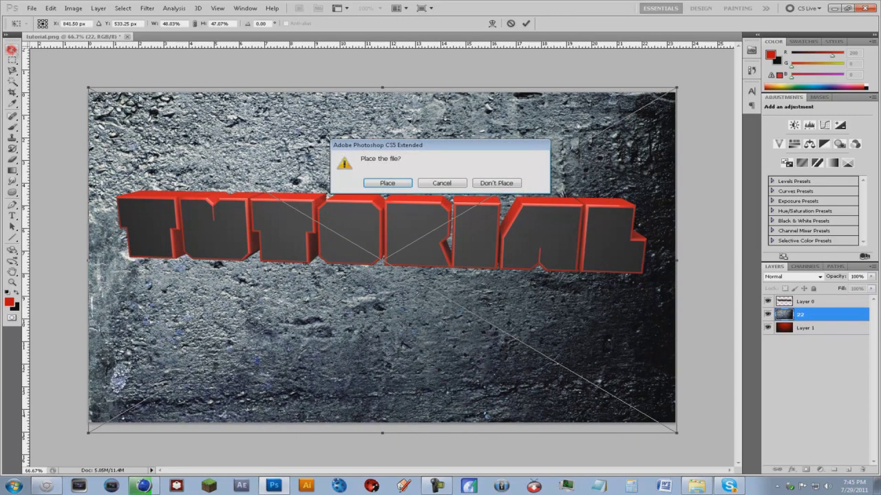
click(375, 181)
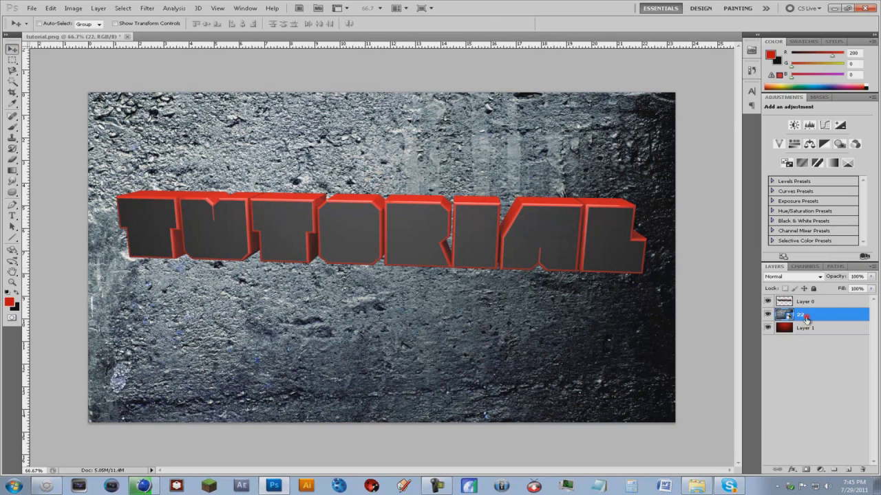
- Set texture layer 22 to Color Dodge at 49% opacity, then select Layer 0
click(790, 276)
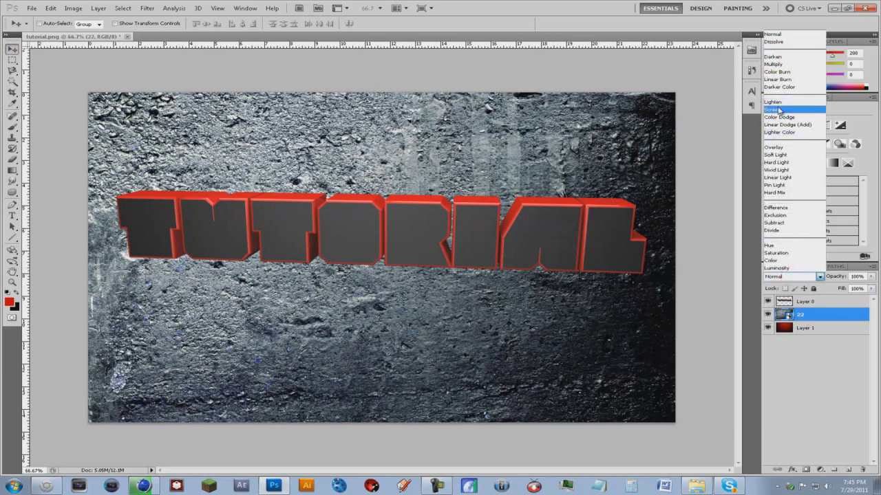
click(780, 110)
click(872, 276)
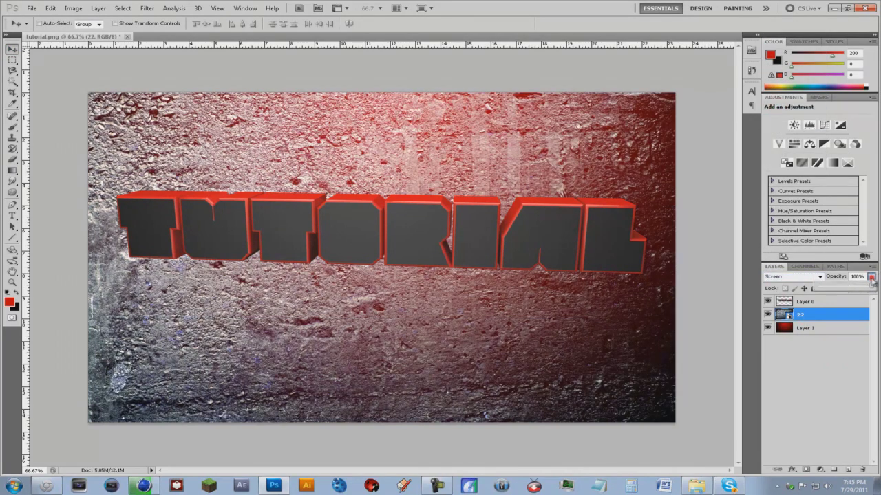
drag(858, 287, 865, 288)
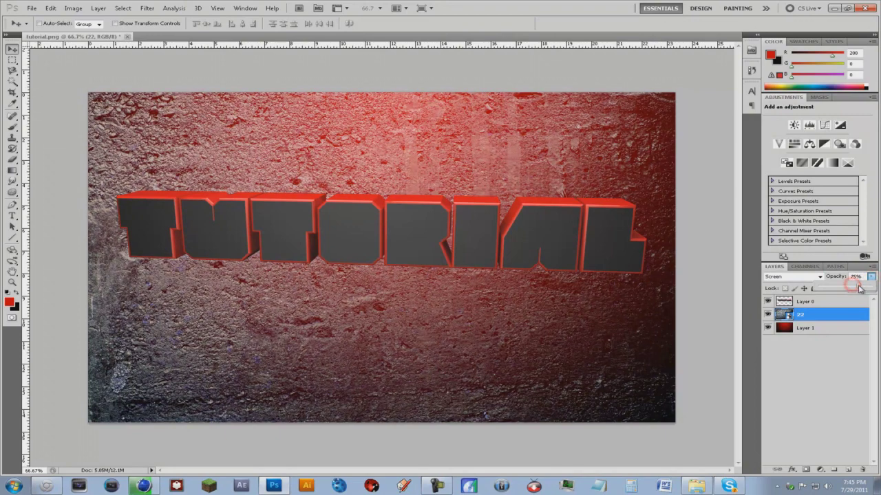
click(819, 278)
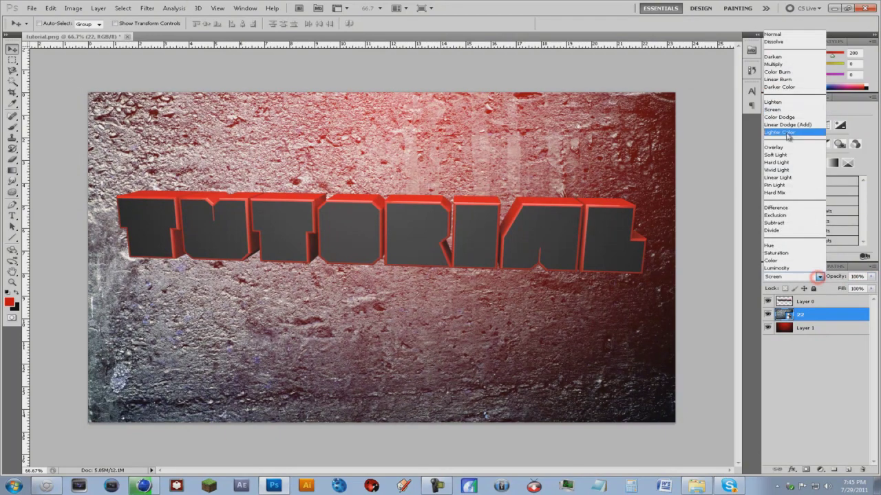
click(779, 120)
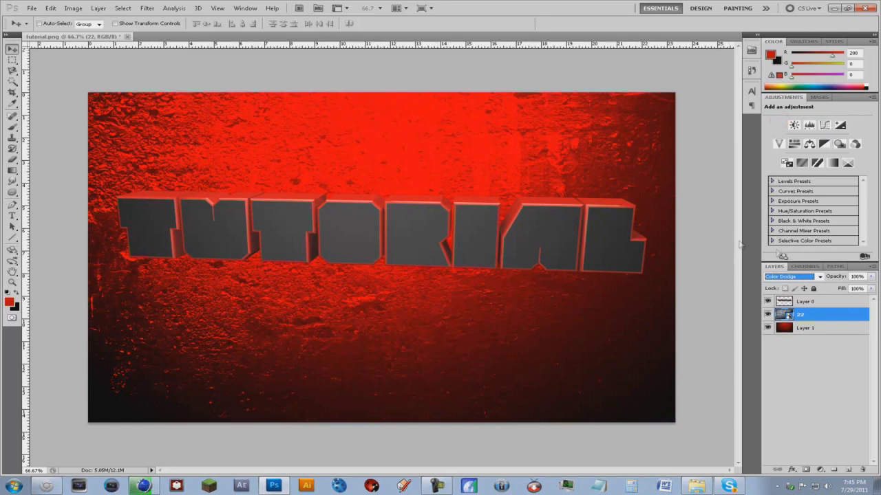
click(872, 275)
drag(866, 288, 849, 289)
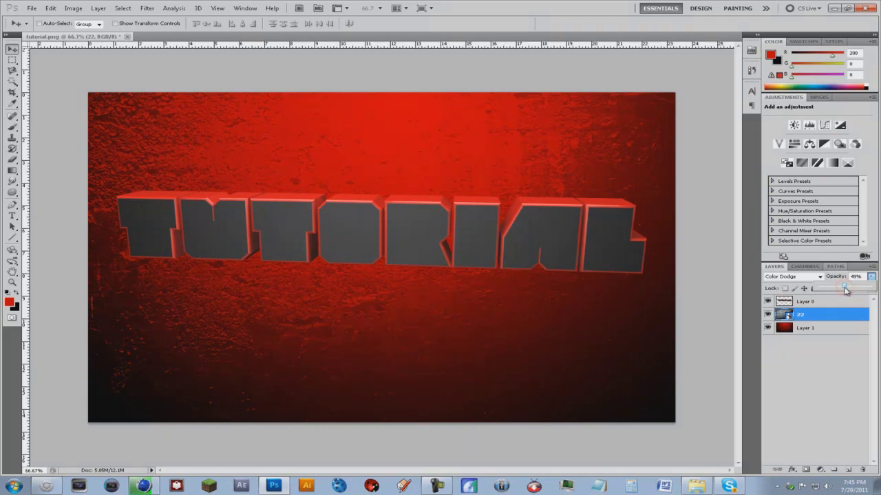
click(818, 303)
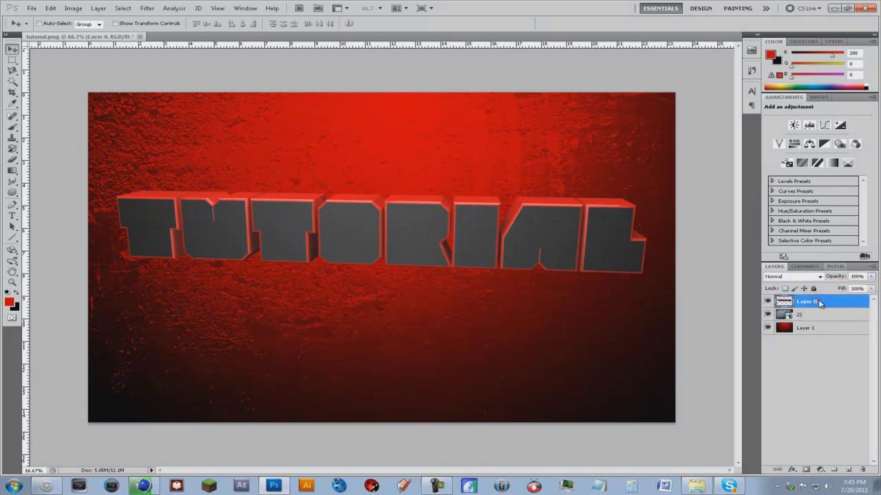
- Apply a grey Outer Glow of about 117 px size to the TUTORIAL text layer
click(815, 302)
click(73, 9)
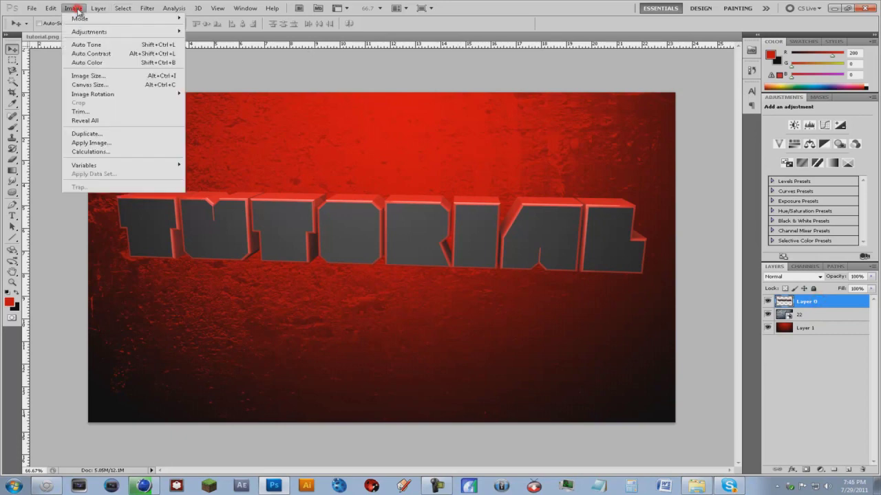
mouse_move(97, 35)
mouse_move(99, 10)
mouse_move(125, 60)
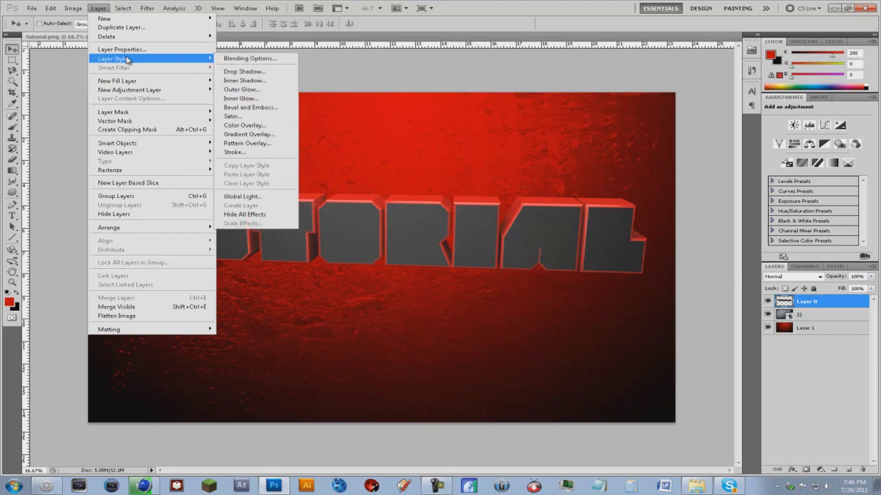
click(241, 89)
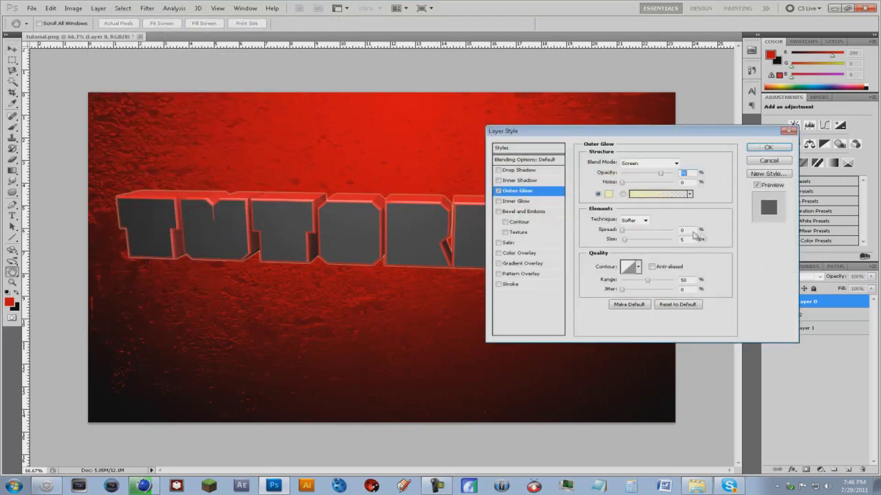
click(610, 194)
mouse_move(434, 301)
mouse_down()
mouse_move(387, 320)
mouse_move(398, 308)
mouse_up()
click(639, 256)
drag(622, 239, 649, 244)
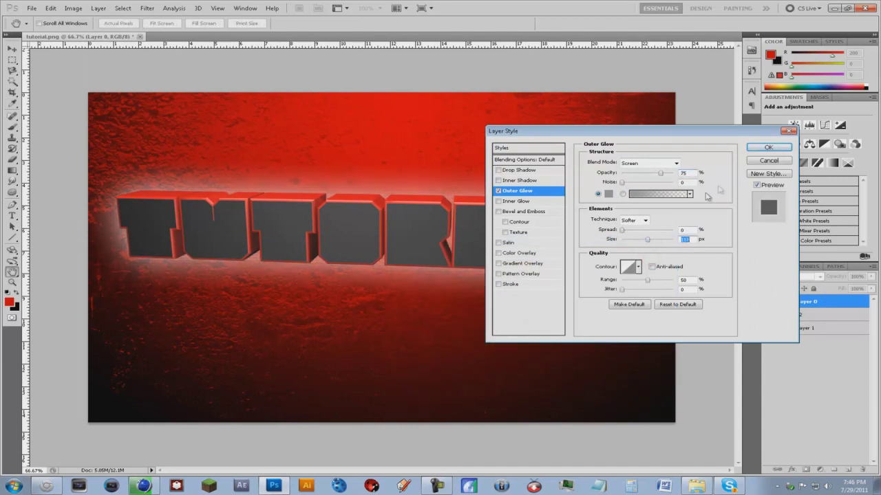
click(763, 147)
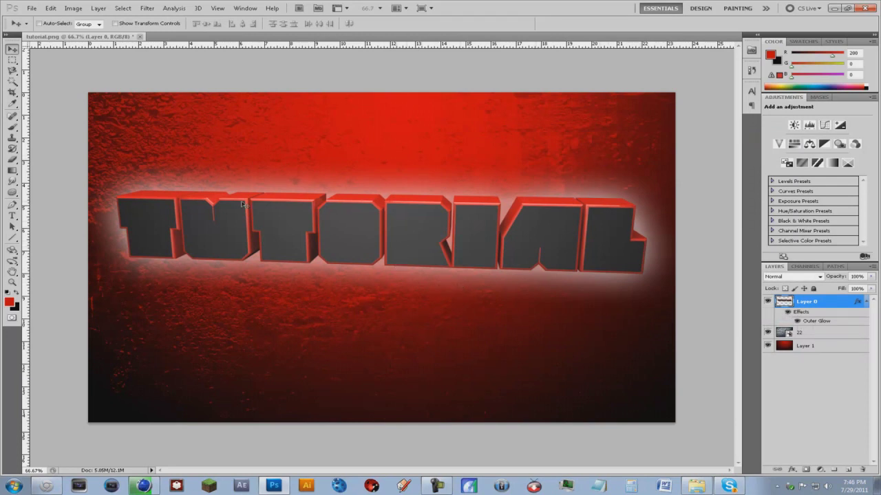
- Apply an S-shaped Curves adjustment to the red gradient on Layer 1
click(818, 345)
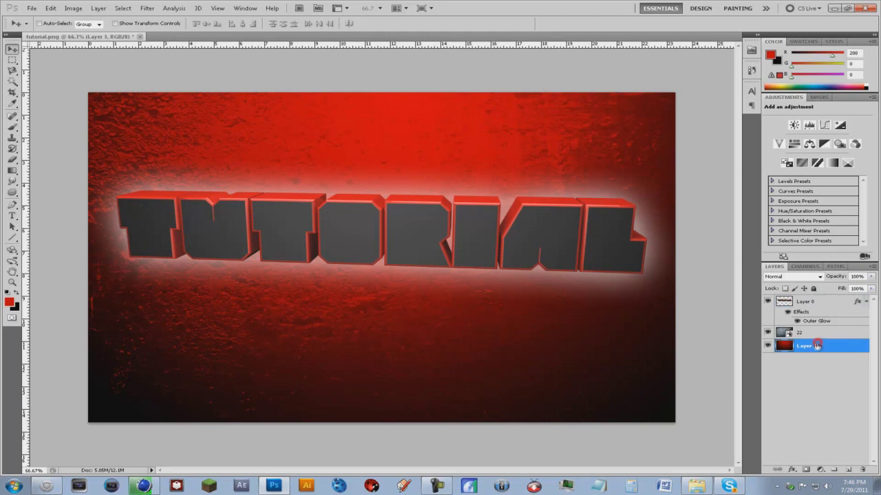
click(818, 381)
click(800, 344)
click(74, 8)
mouse_move(89, 31)
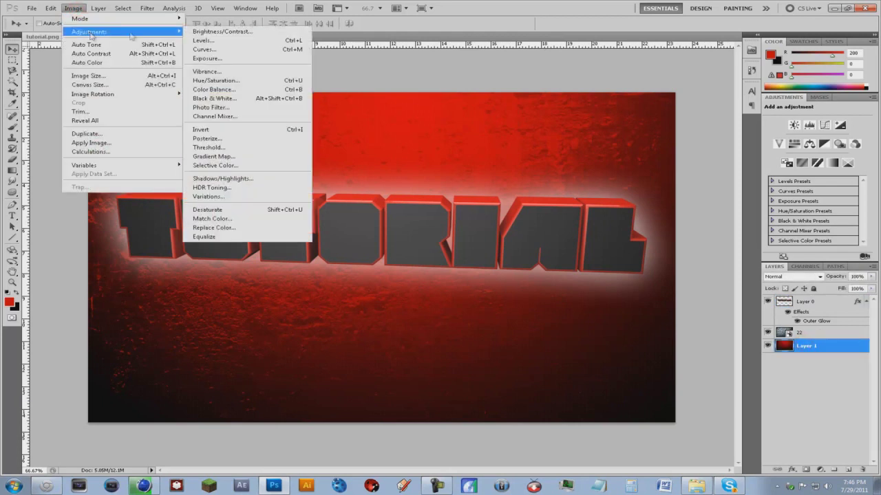
click(233, 50)
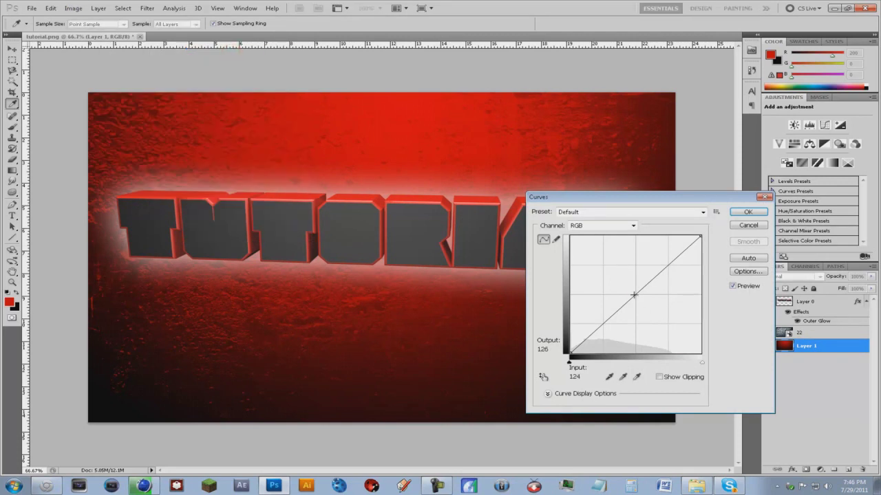
drag(634, 295, 632, 292)
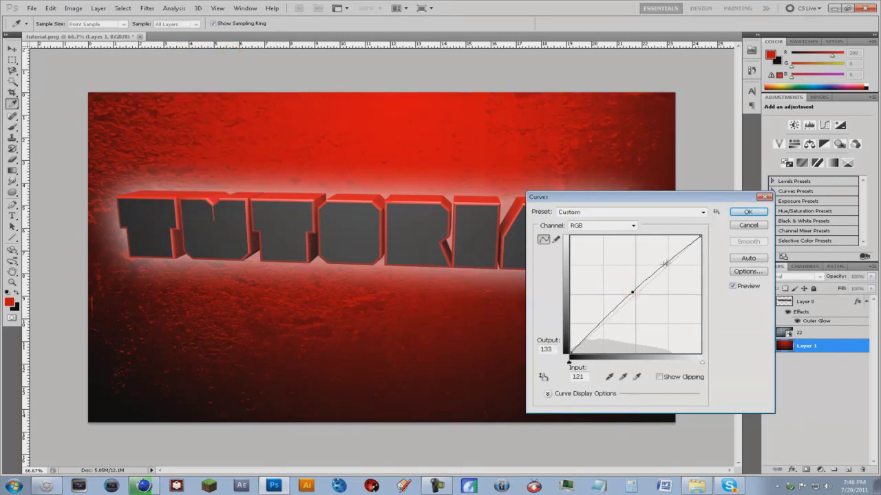
drag(665, 262, 663, 256)
drag(603, 323, 608, 328)
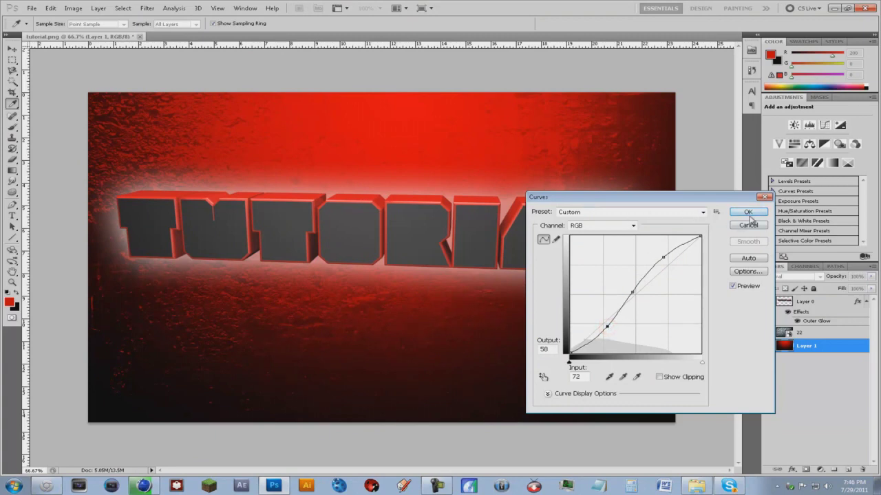
click(749, 212)
- Apply a similar S-shaped Curves adjustment to the TUTORIAL text on Layer 0
click(799, 303)
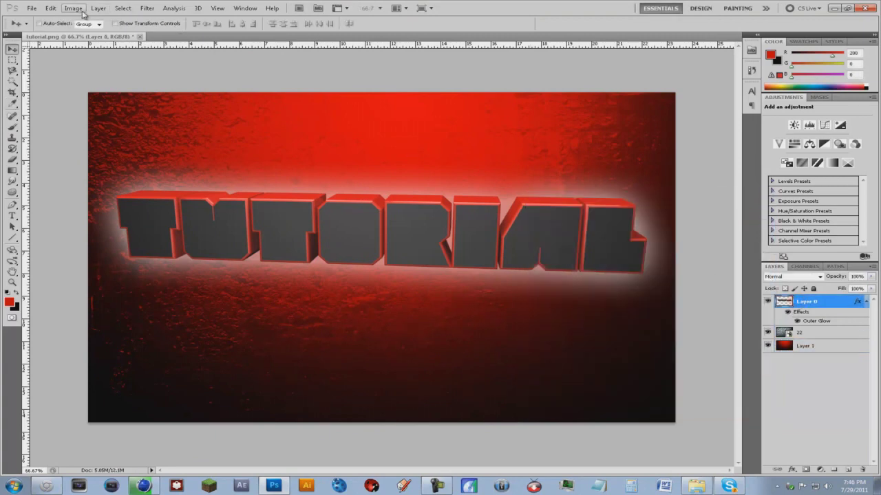
click(74, 8)
mouse_move(96, 36)
click(216, 46)
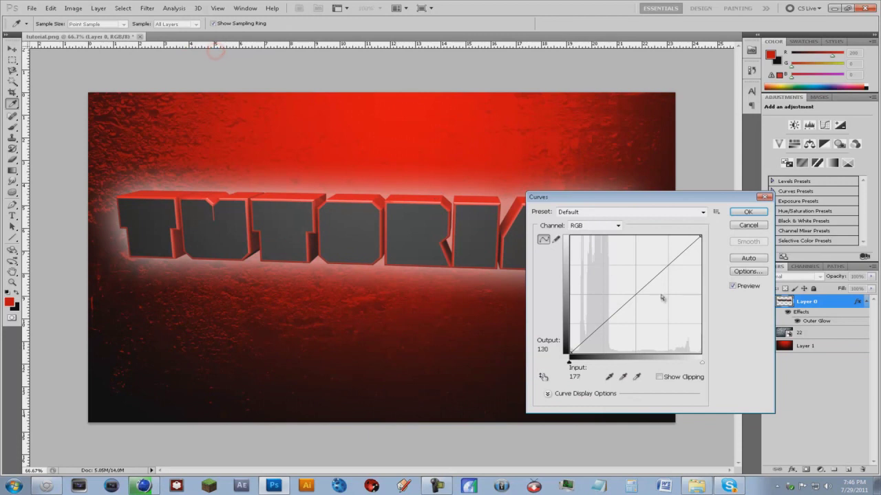
drag(640, 294, 634, 292)
drag(664, 265, 661, 261)
drag(590, 332, 607, 328)
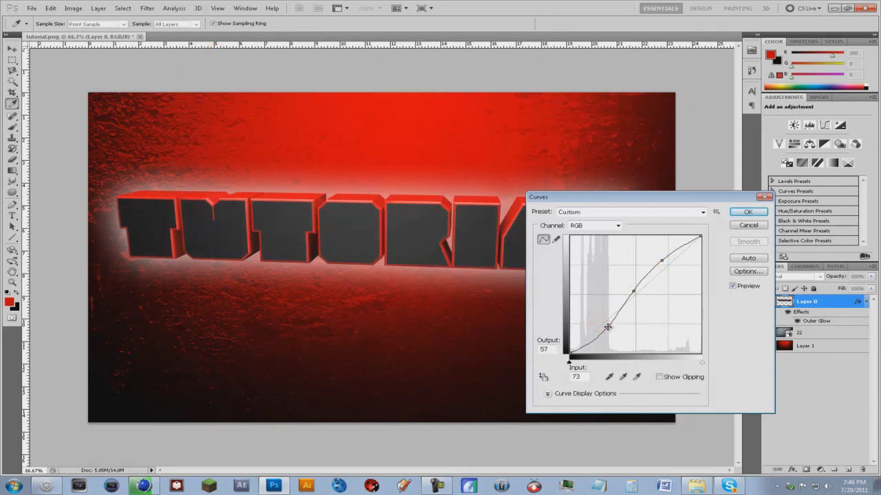
click(756, 213)
key(v)
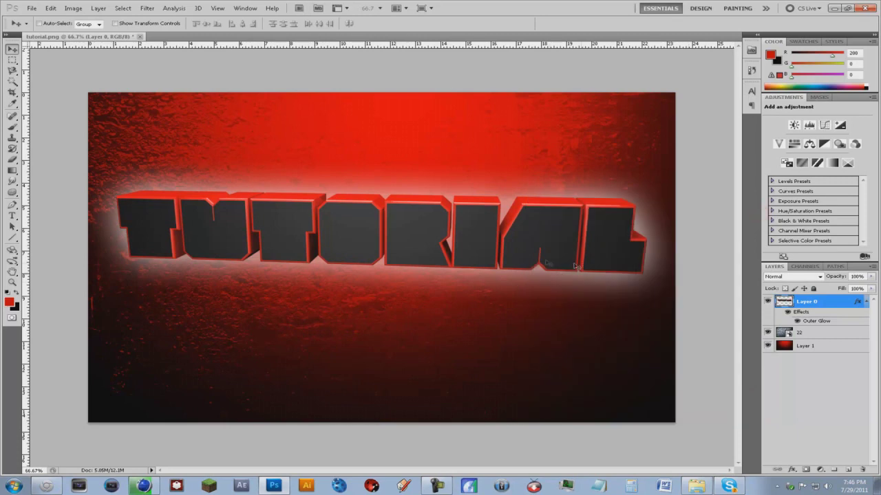
- Use Save As to save the artwork in PNG format as tutorial.png
click(30, 9)
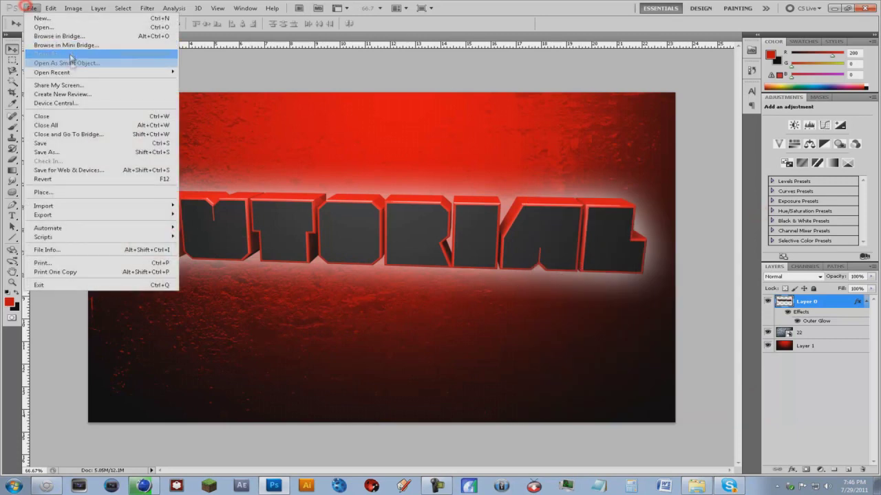
click(61, 151)
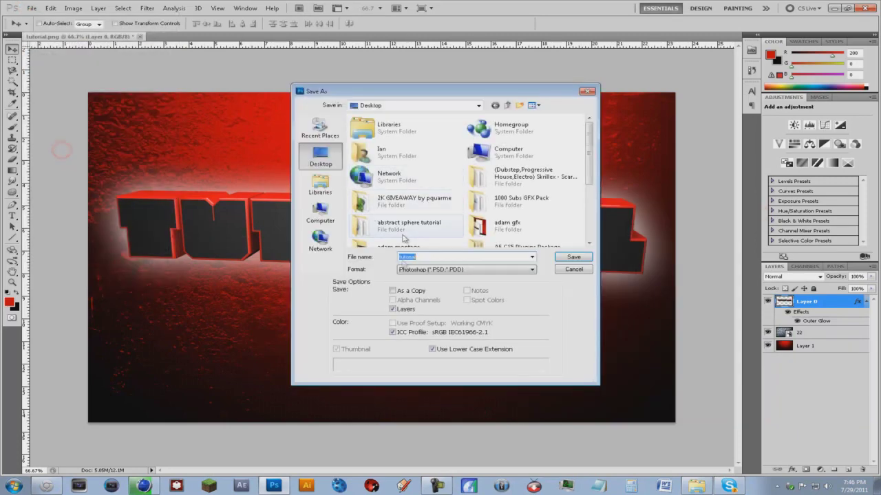
click(413, 269)
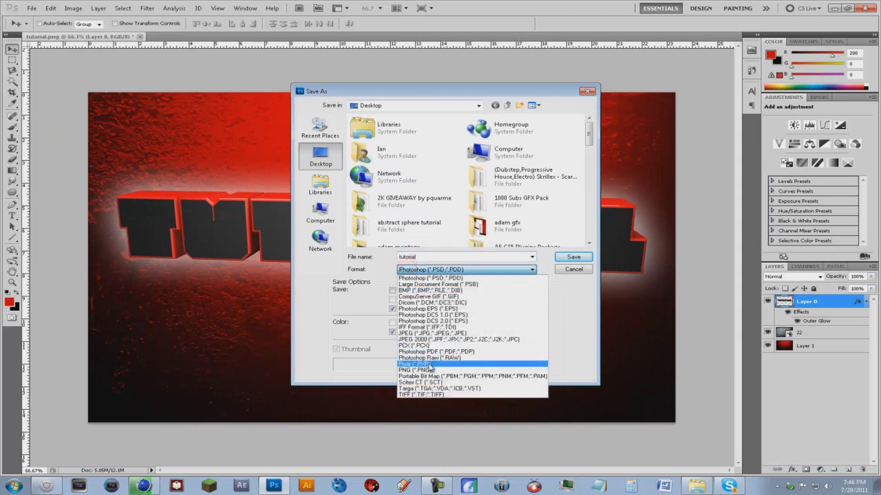
click(415, 370)
double_click(440, 258)
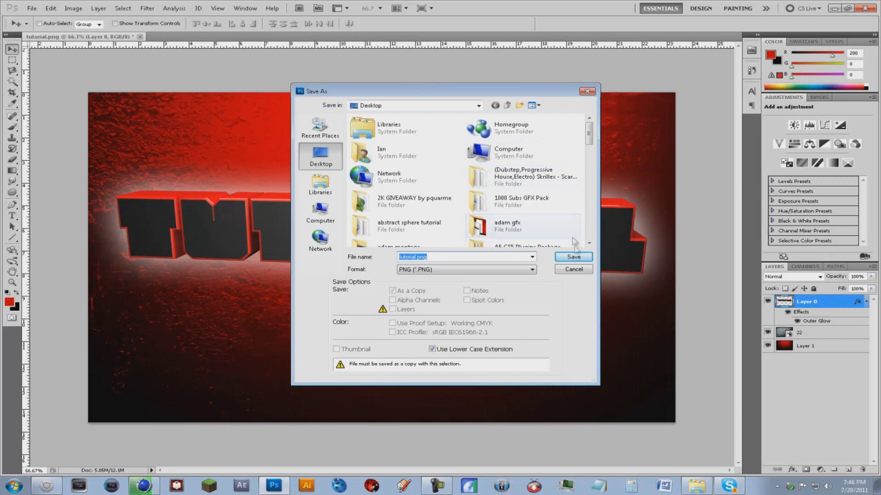
click(574, 269)
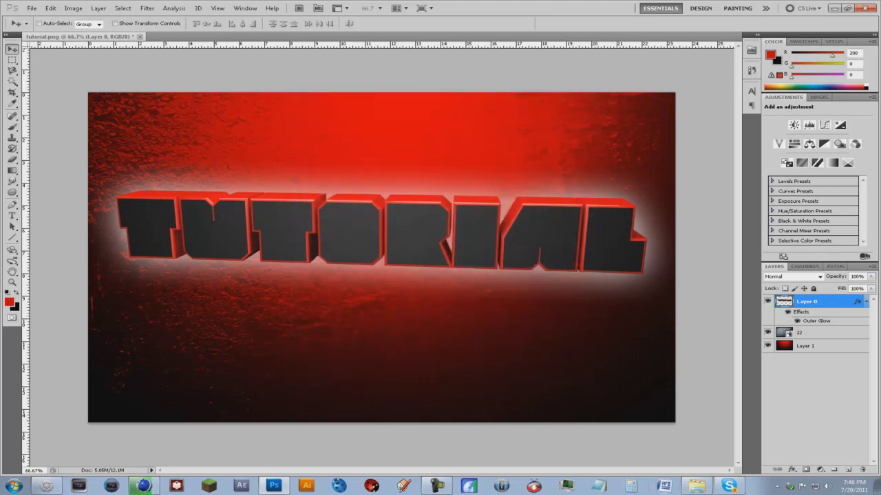